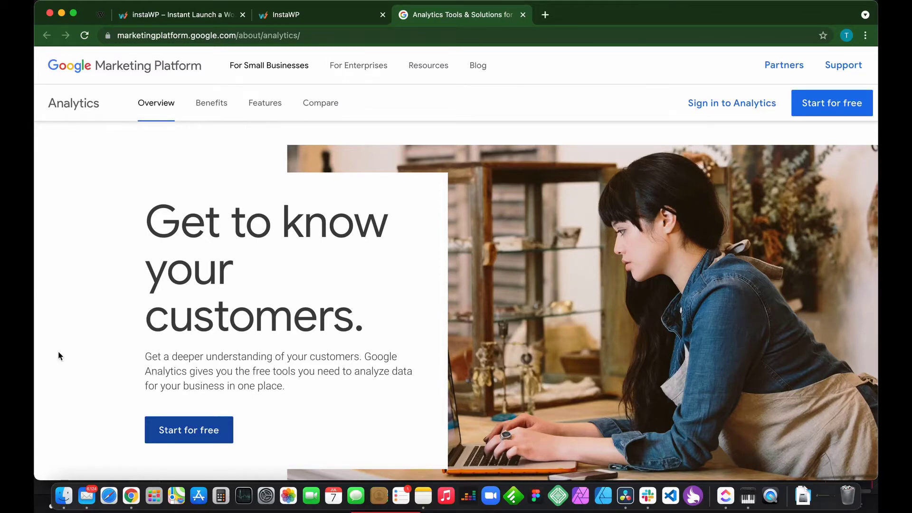
- Look over the InstaWP home page
{"action": "left_click", "coordinate": [170, 15]}
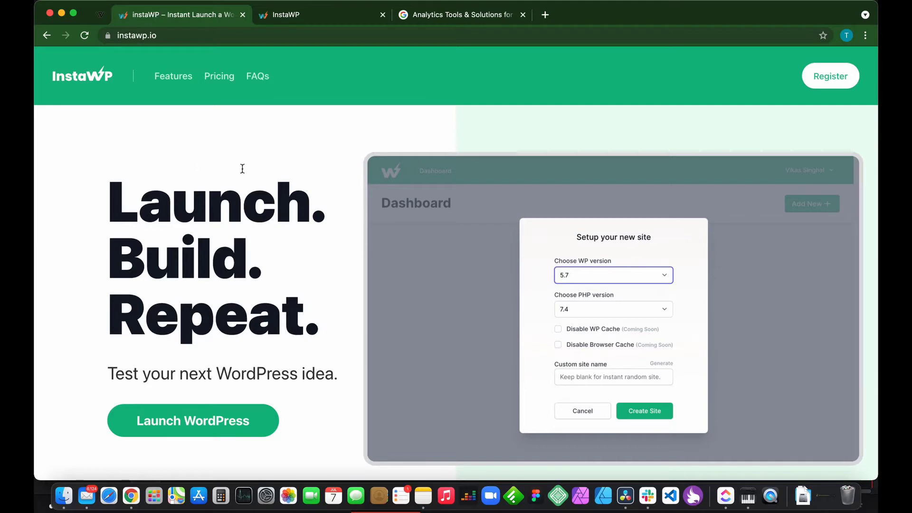
{"action": "scroll", "coordinate": [224, 204], "scroll_direction": "down", "scroll_amount": 3}
{"action": "scroll", "coordinate": [223, 208], "scroll_direction": "up", "scroll_amount": 3}
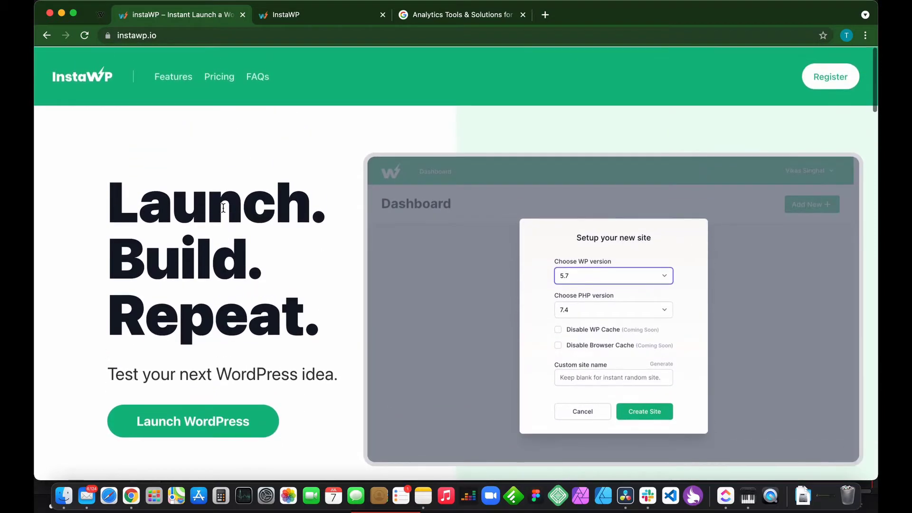
{"action": "scroll", "coordinate": [224, 207], "scroll_direction": "down", "scroll_amount": 5}
{"action": "scroll", "coordinate": [223, 208], "scroll_direction": "up", "scroll_amount": 4}
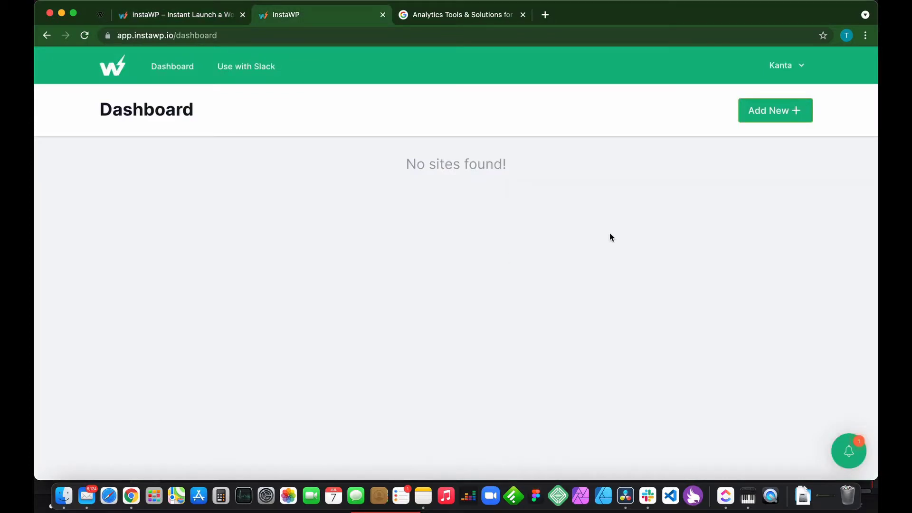
- Create a new InstaWP site named "fishing" with the default settings and open its WordPress admin dashboard
{"action": "left_click", "coordinate": [757, 114]}
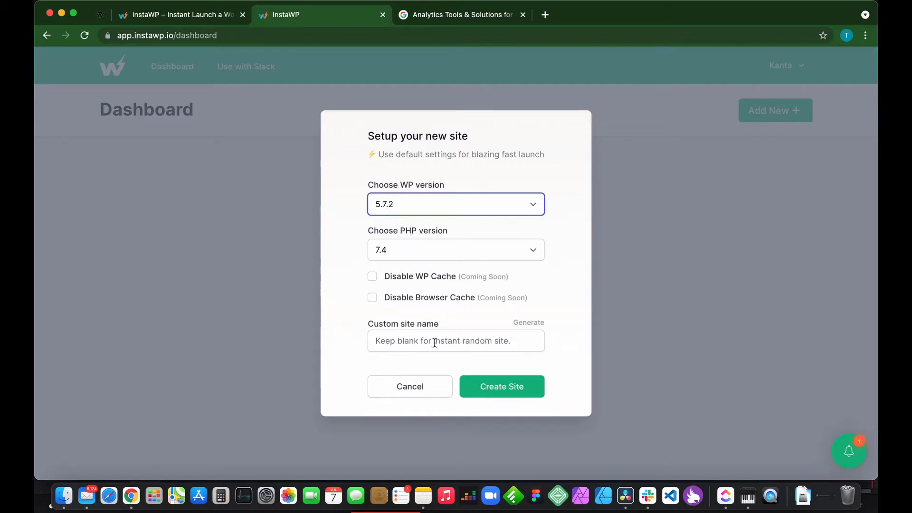
{"action": "left_click", "coordinate": [414, 334]}
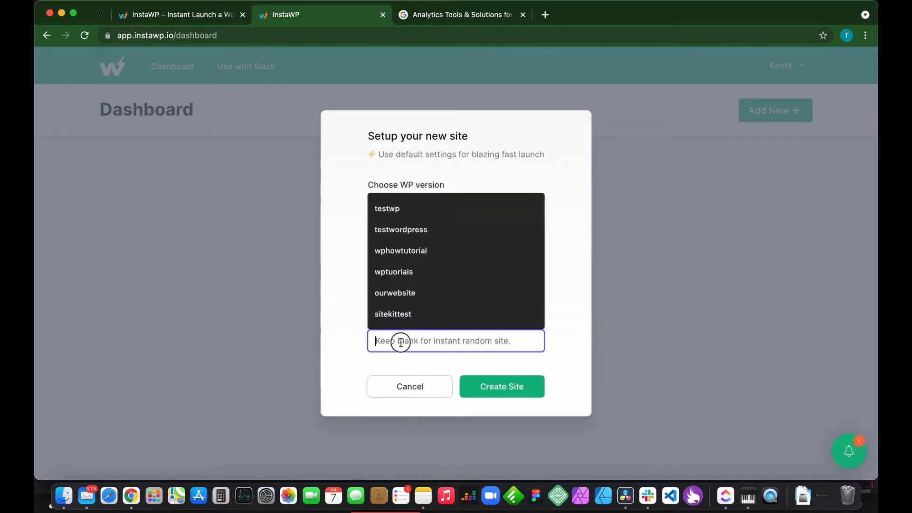
{"action": "type", "text": "fishing"}
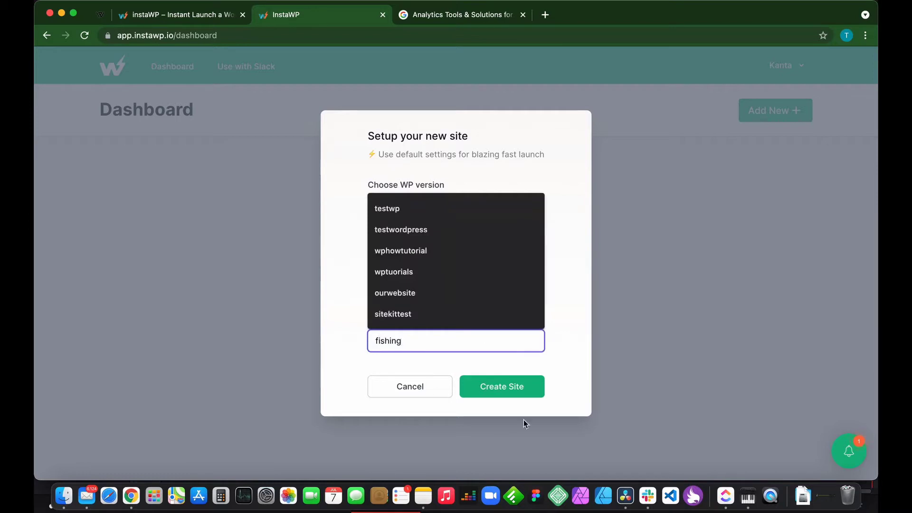
{"action": "left_click", "coordinate": [525, 392]}
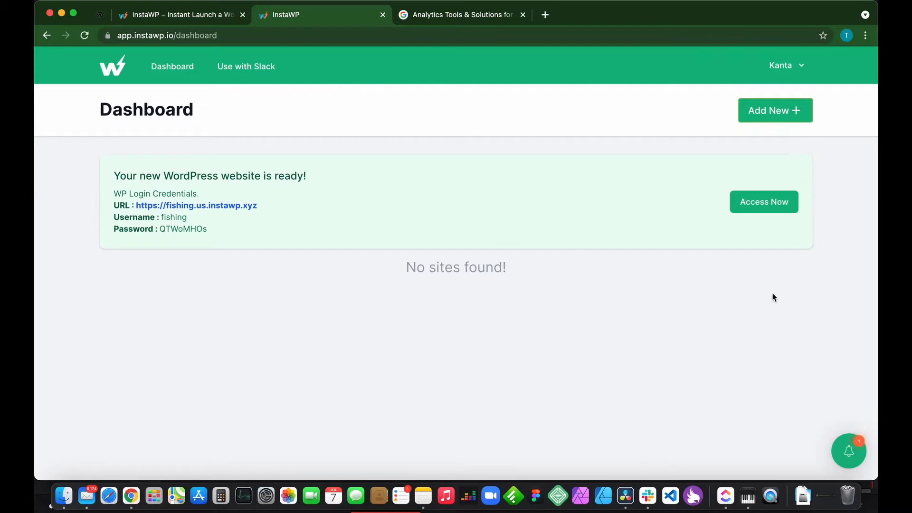
{"action": "left_click", "coordinate": [770, 204]}
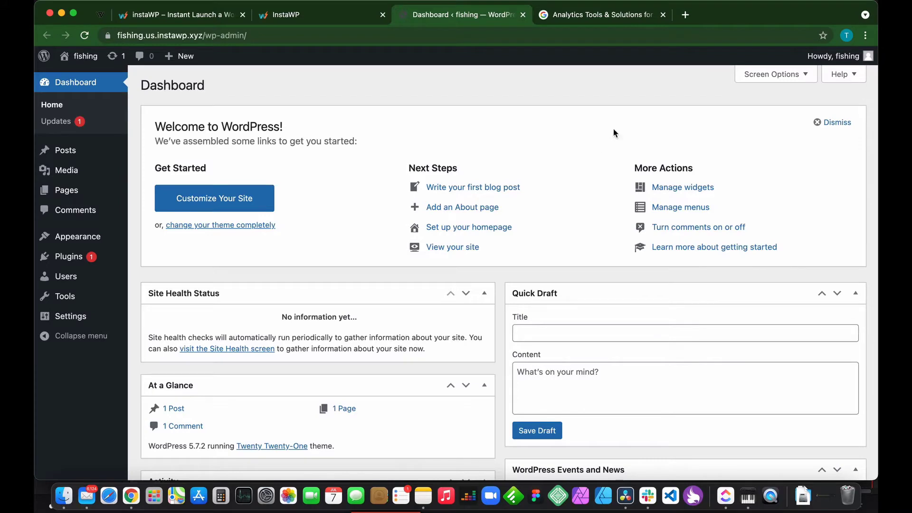
- Start free Google Analytics signup and complete the account setup with the account name "fishing"
{"action": "left_click", "coordinate": [605, 15]}
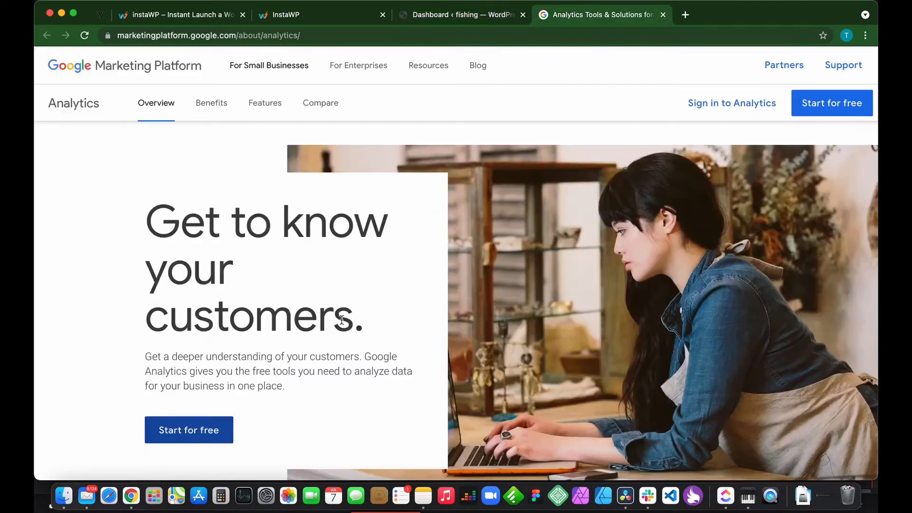
{"action": "left_click", "coordinate": [183, 431]}
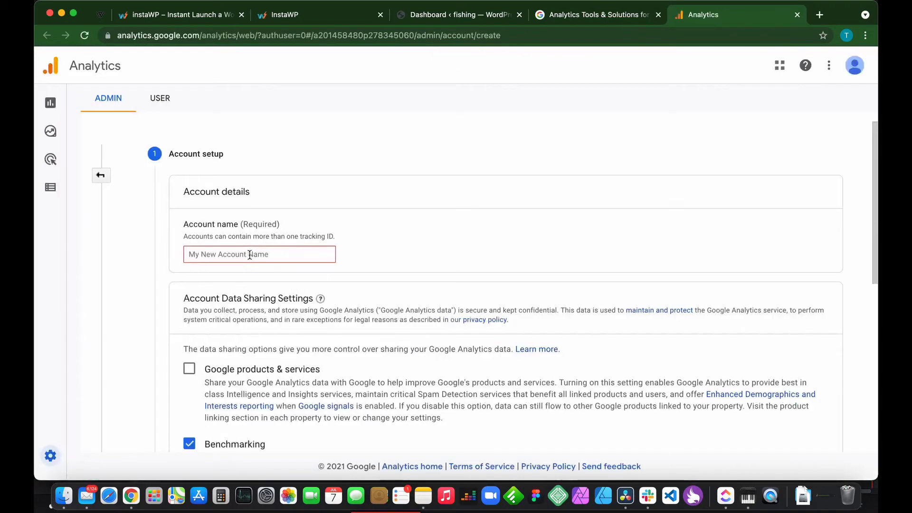
{"action": "left_click", "coordinate": [244, 255]}
{"action": "type", "text": "fishing"}
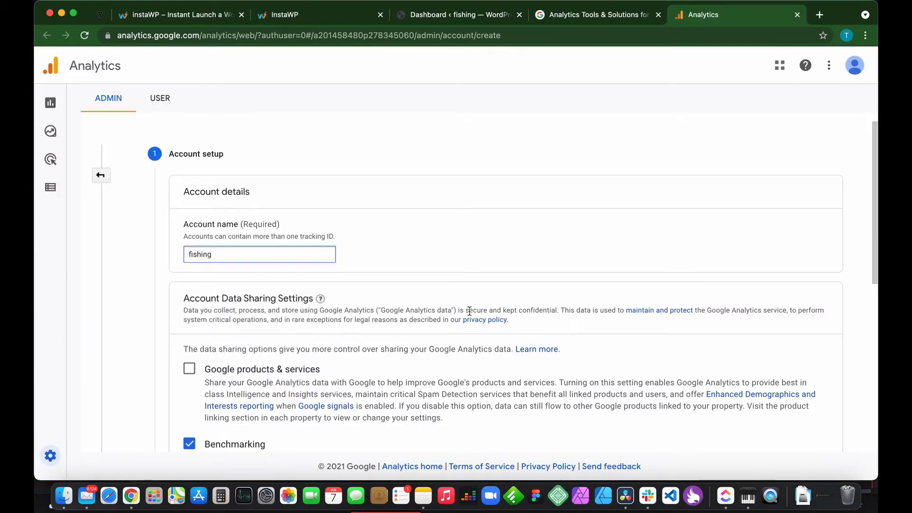
{"action": "scroll", "coordinate": [451, 371], "scroll_direction": "down", "scroll_amount": 7}
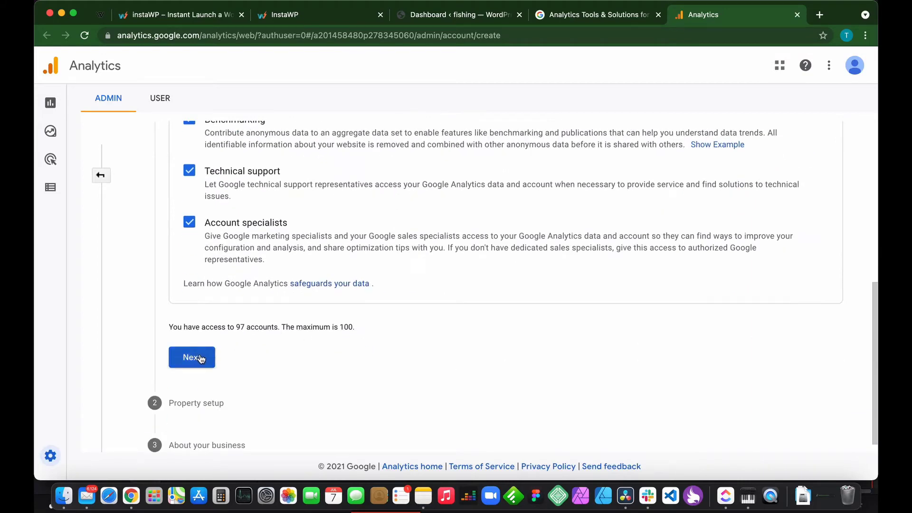
{"action": "left_click", "coordinate": [204, 357]}
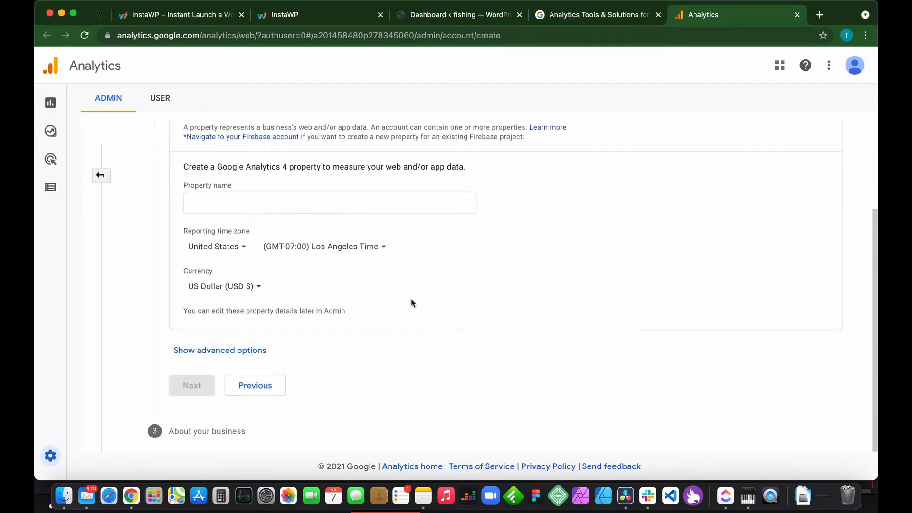
- Name the Google Analytics 4 property "fishing" and continue to the business information
{"action": "left_click", "coordinate": [221, 197]}
{"action": "type", "text": "fishing"}
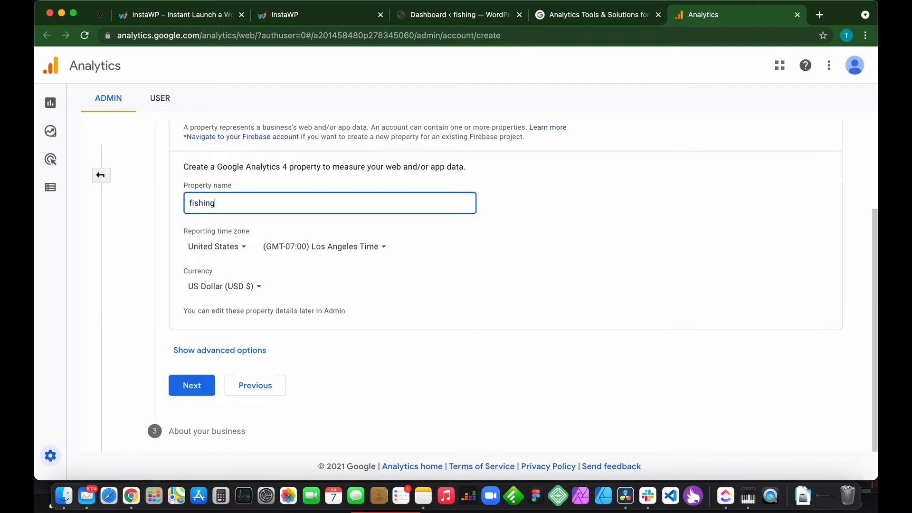
{"action": "left_click", "coordinate": [192, 385]}
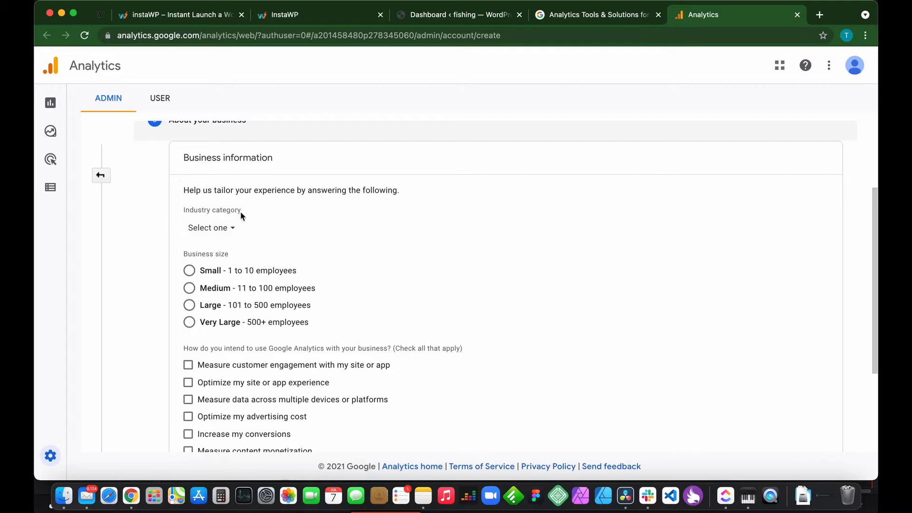
- Set the industry category to Hobbies & Leisure and the business size to Small (1 to 10 employees)
{"action": "left_click", "coordinate": [231, 237]}
{"action": "scroll", "coordinate": [283, 366], "scroll_direction": "down", "scroll_amount": 5}
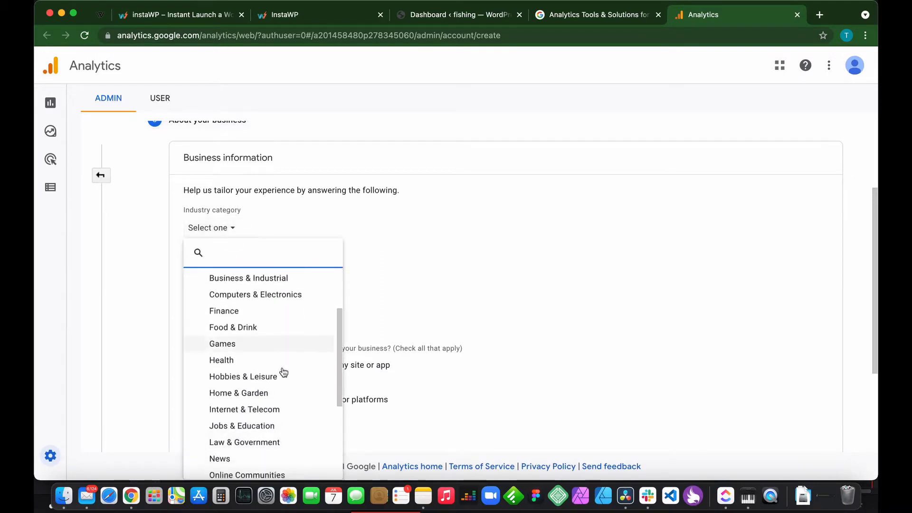
{"action": "left_click", "coordinate": [250, 380]}
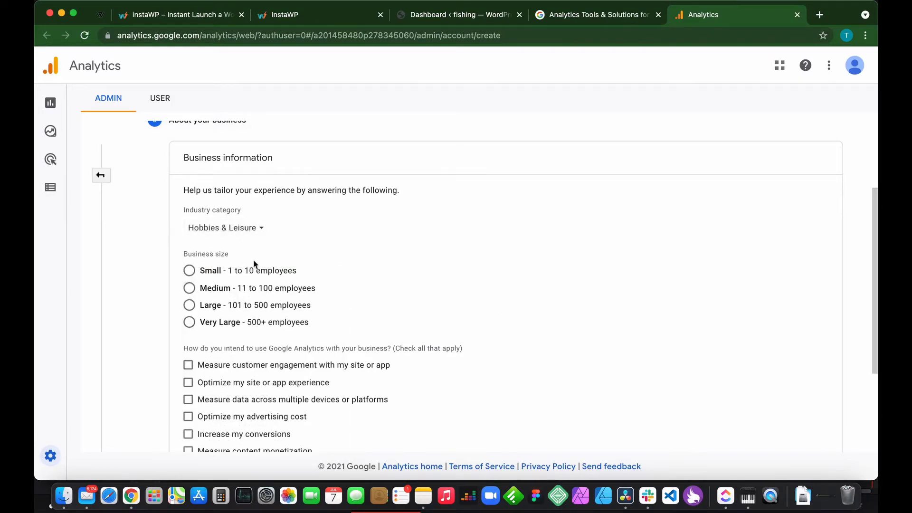
{"action": "left_click", "coordinate": [188, 271]}
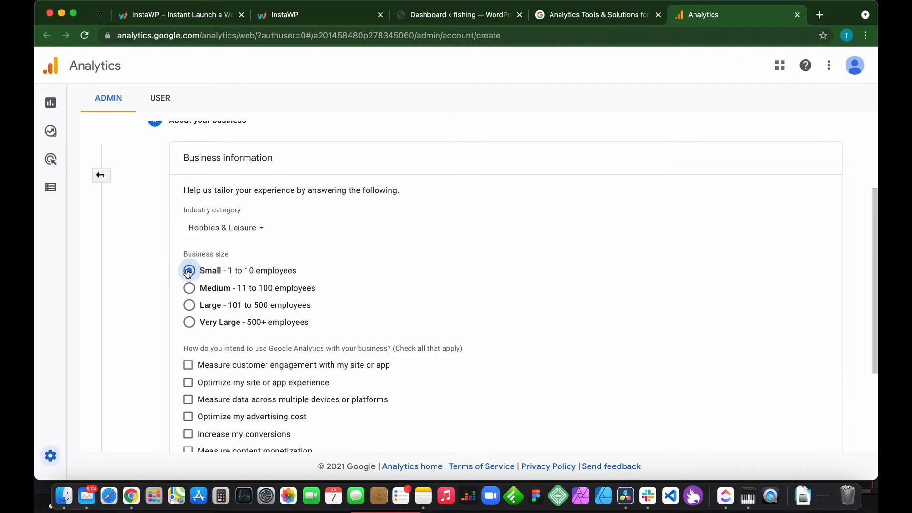
- Choose increasing conversions, analyzing online sales and measuring customer engagement as the intended uses of Google Analytics
{"action": "scroll", "coordinate": [499, 272], "scroll_direction": "down", "scroll_amount": 3}
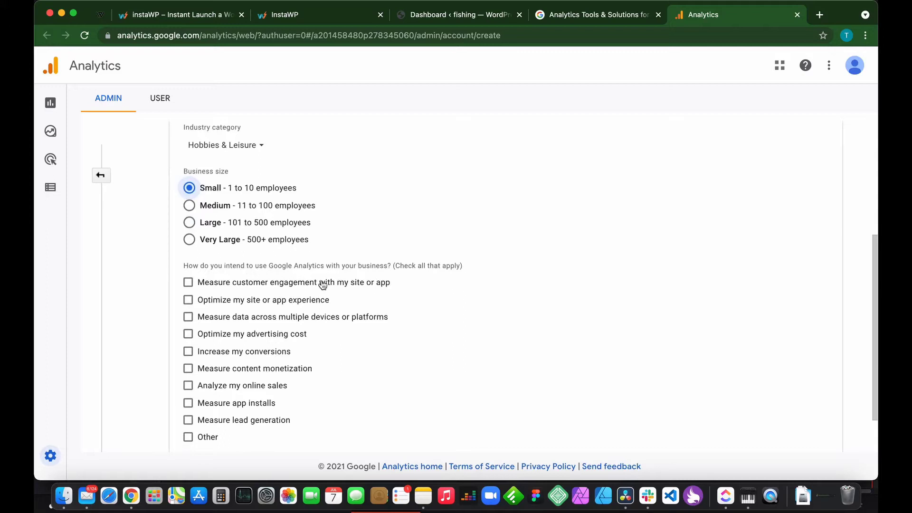
{"action": "scroll", "coordinate": [422, 306], "scroll_direction": "down", "scroll_amount": 2}
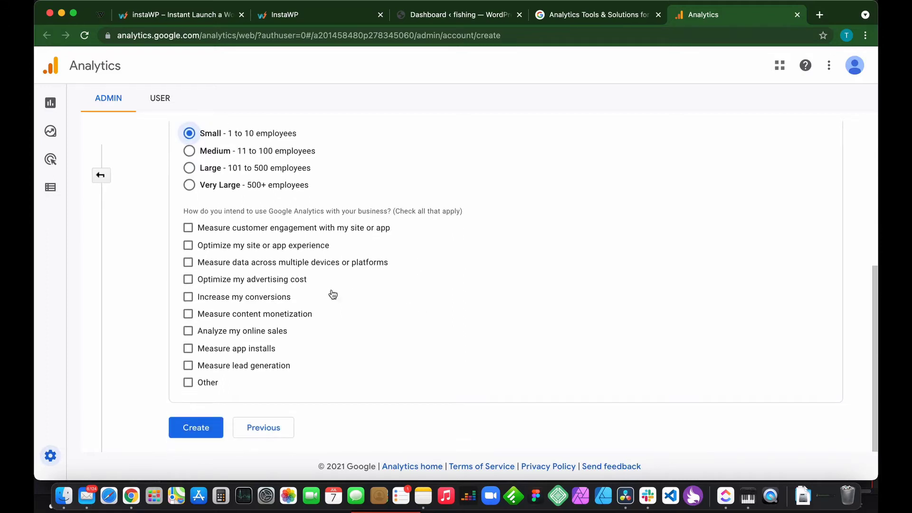
{"action": "left_click", "coordinate": [188, 298]}
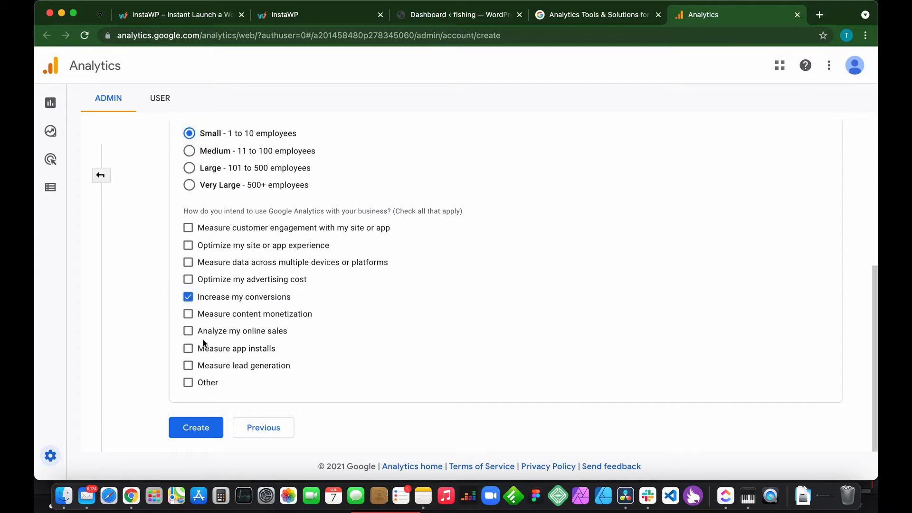
{"action": "left_click", "coordinate": [189, 333]}
{"action": "left_click", "coordinate": [189, 229]}
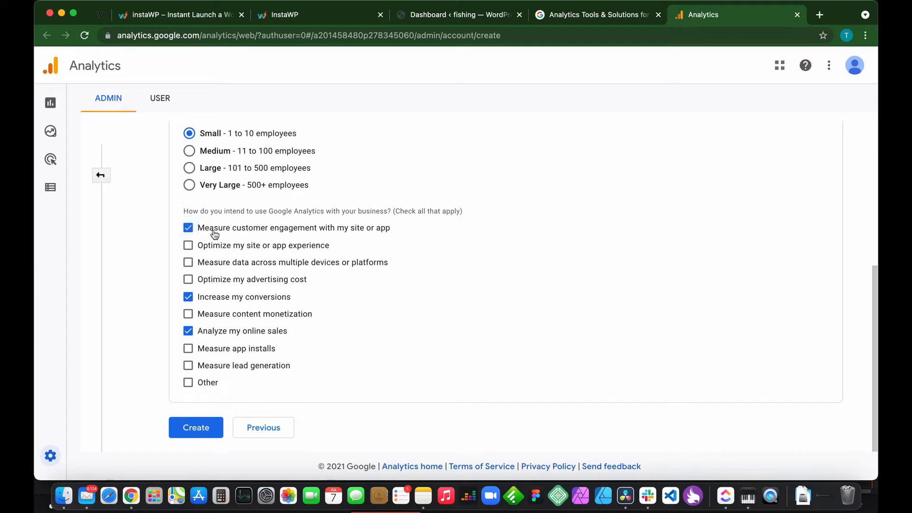
- Create the Analytics account, accepting the Terms of Service and the GDPR Data Processing Terms
{"action": "left_click", "coordinate": [220, 428]}
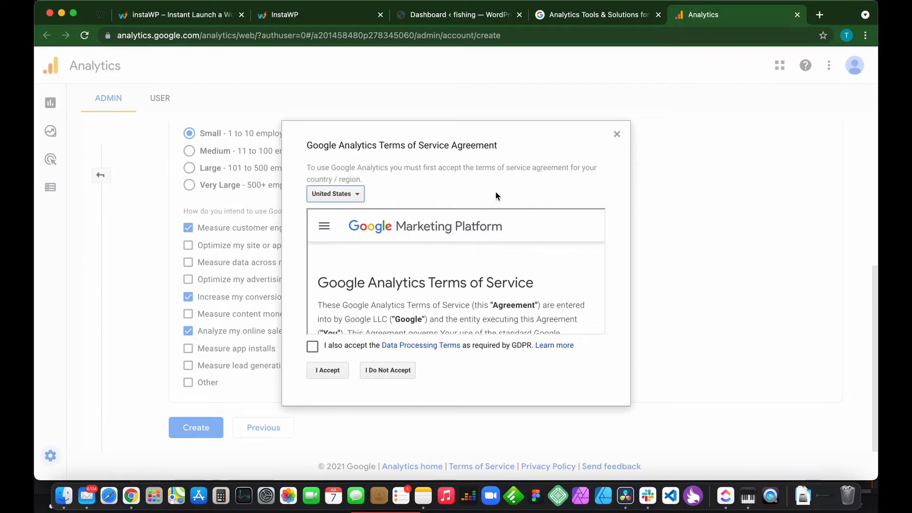
{"action": "left_click", "coordinate": [313, 347]}
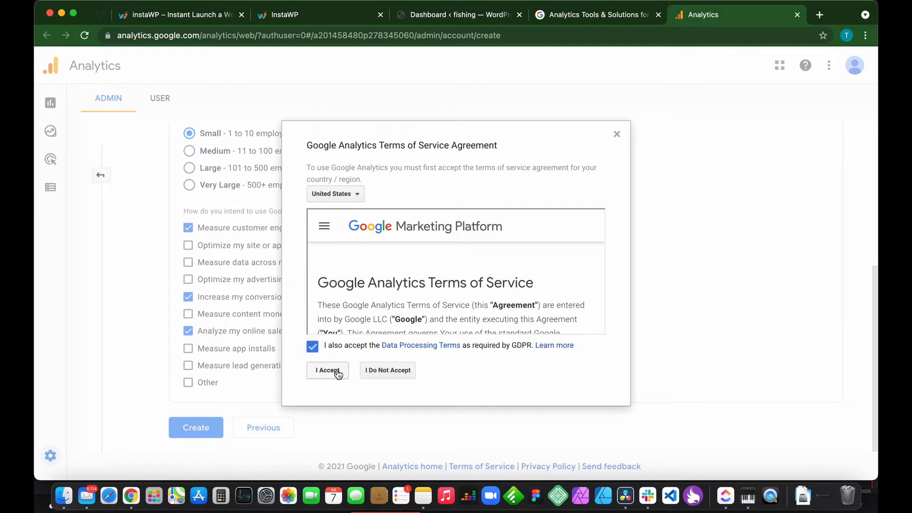
{"action": "left_click", "coordinate": [328, 371]}
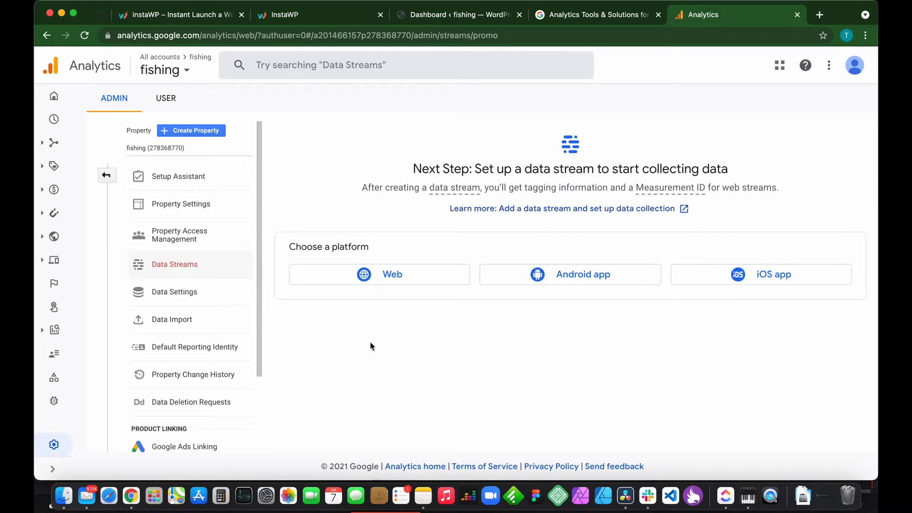
- Start a web data stream and enter fishing.us.instawp.xyz, copied from the InstaWP dashboard, as its website URL
{"action": "left_click", "coordinate": [410, 275]}
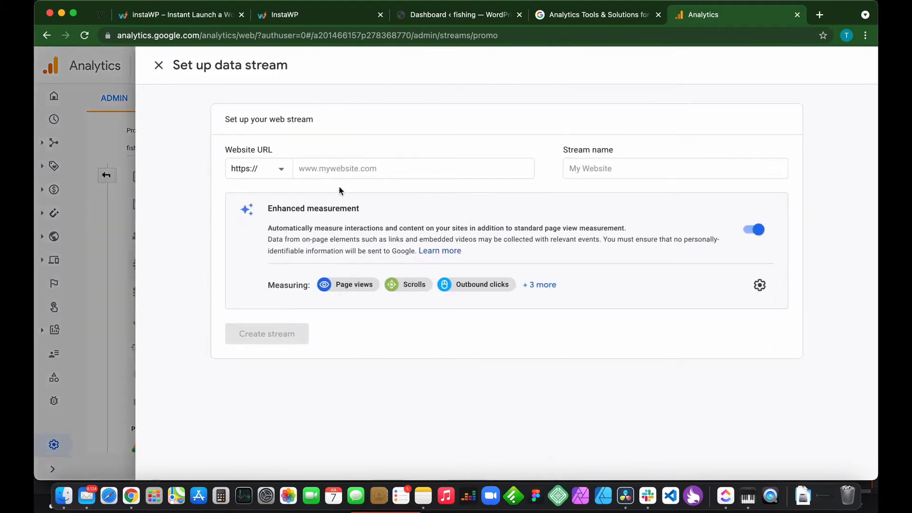
{"action": "left_click", "coordinate": [328, 170]}
{"action": "left_click", "coordinate": [305, 15]}
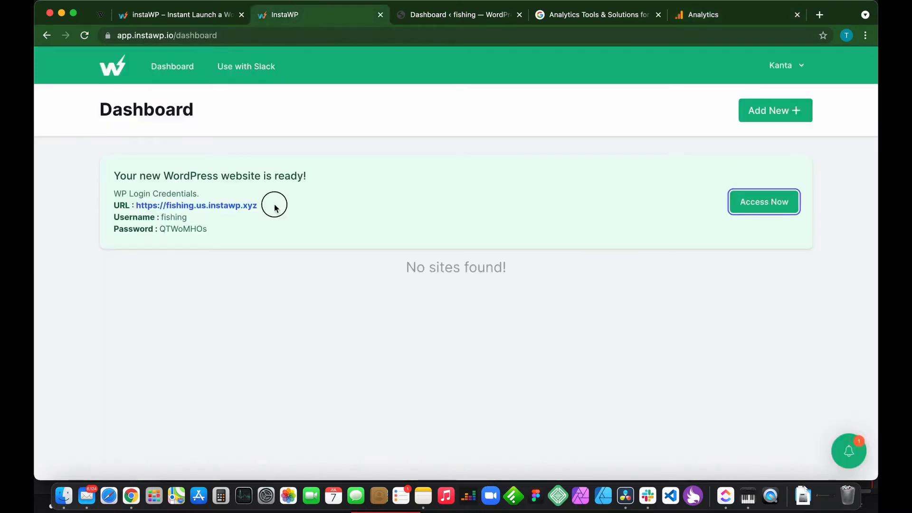
{"action": "left_click_drag", "start_coordinate": [275, 208], "coordinate": [167, 209]}
{"action": "key", "text": "super+c"}
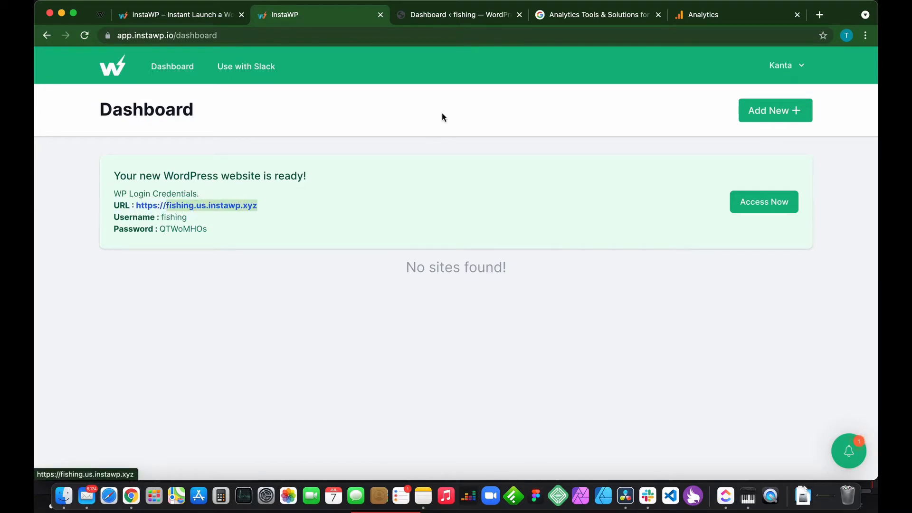
{"action": "left_click", "coordinate": [686, 15]}
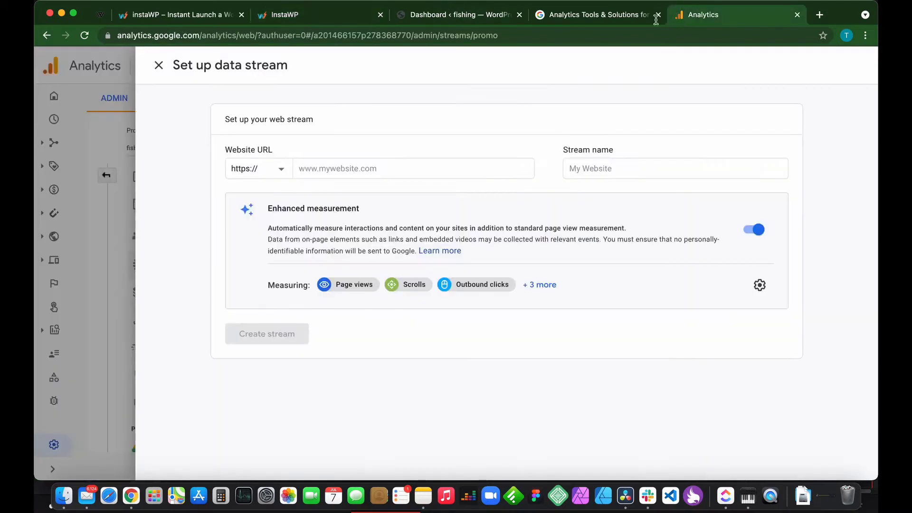
{"action": "left_click", "coordinate": [364, 167]}
{"action": "key", "text": "super+v"}
- Name the web stream "fishing" and create it
{"action": "left_click", "coordinate": [590, 168]}
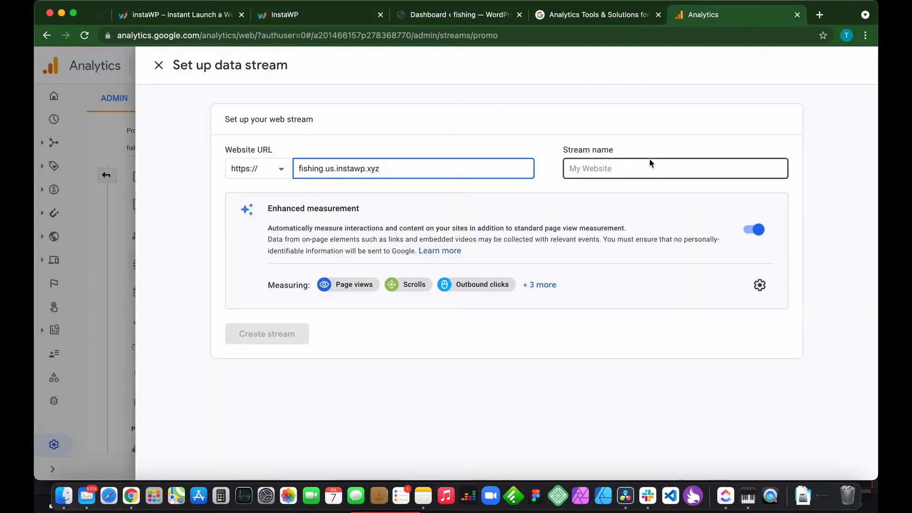
{"action": "type", "text": "fishing"}
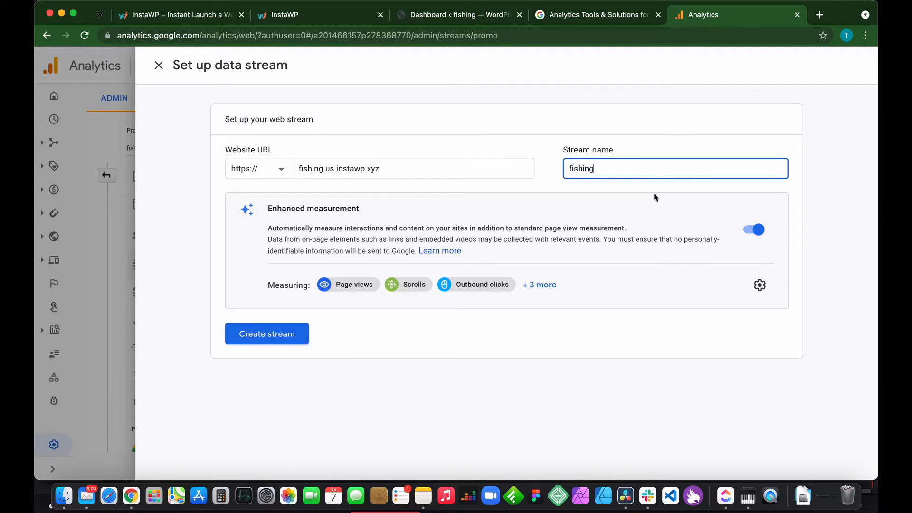
{"action": "left_click", "coordinate": [252, 333]}
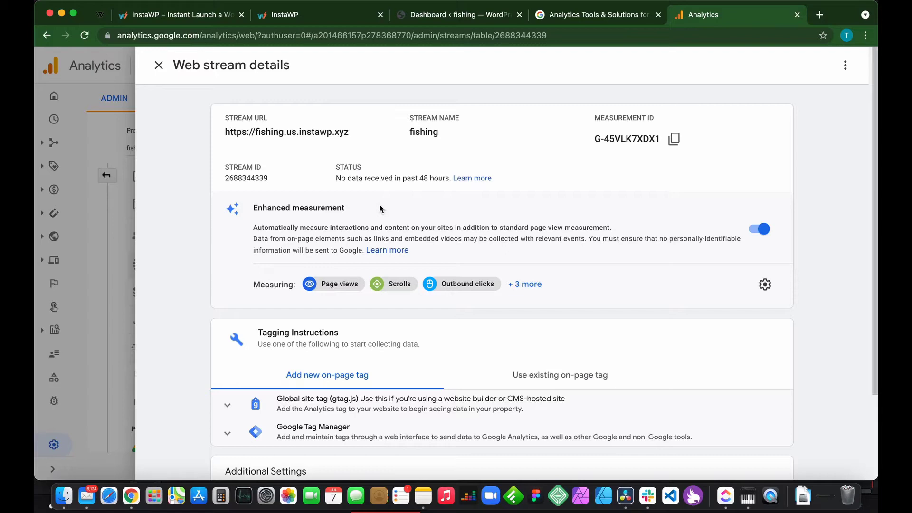
- Show the Global site tag (gtag.js) code in the web stream's tagging instructions
{"action": "scroll", "coordinate": [216, 278], "scroll_direction": "down", "scroll_amount": 2}
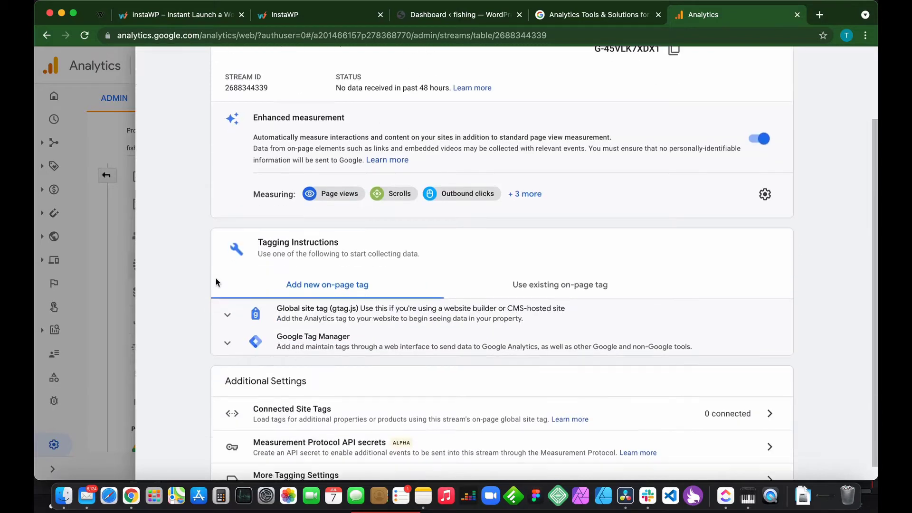
{"action": "scroll", "coordinate": [328, 245], "scroll_direction": "down", "scroll_amount": 1}
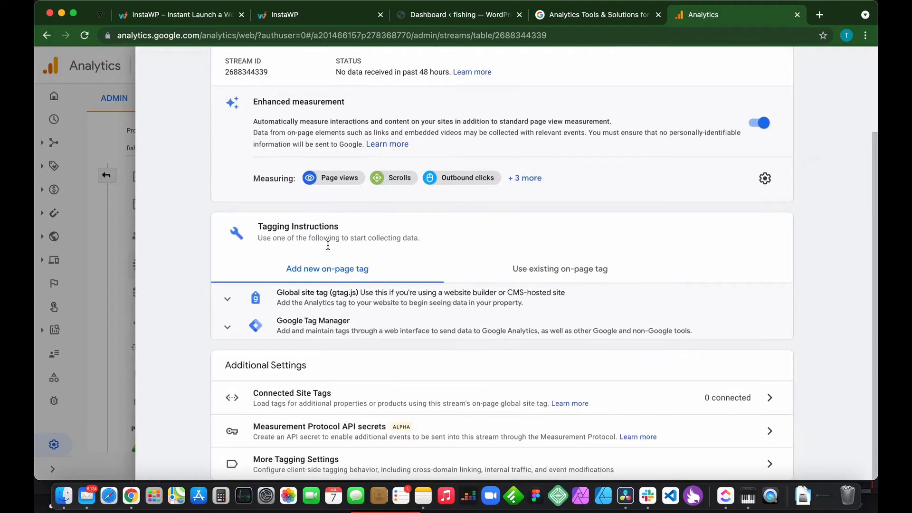
{"action": "left_click", "coordinate": [229, 302]}
{"action": "scroll", "coordinate": [306, 352], "scroll_direction": "down", "scroll_amount": 2}
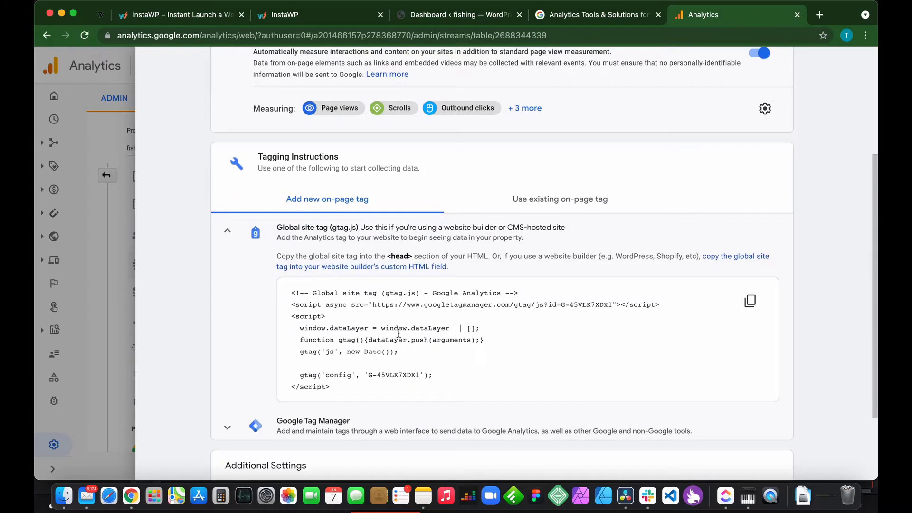
- Copy the complete Global site tag (gtag.js) snippet from the fishing web stream's tagging instructions
{"action": "left_click_drag", "start_coordinate": [346, 392], "coordinate": [290, 297]}
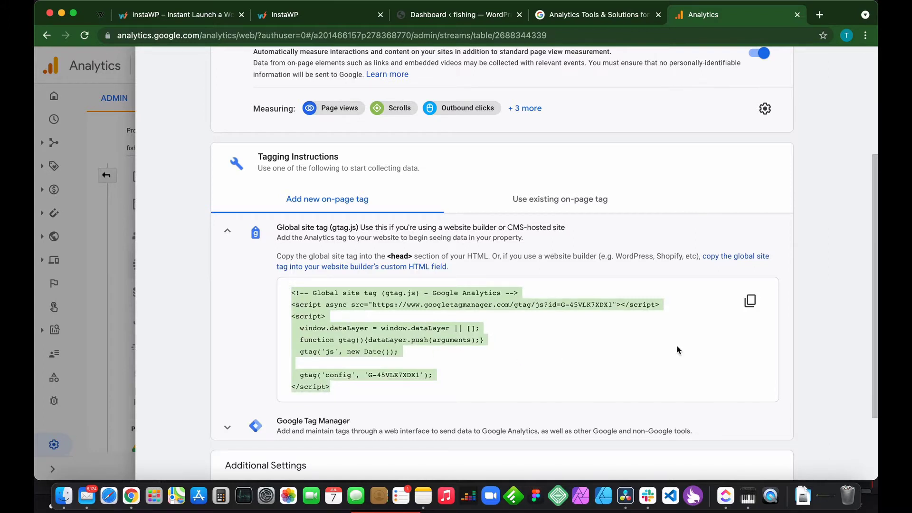
{"action": "left_click", "coordinate": [717, 343]}
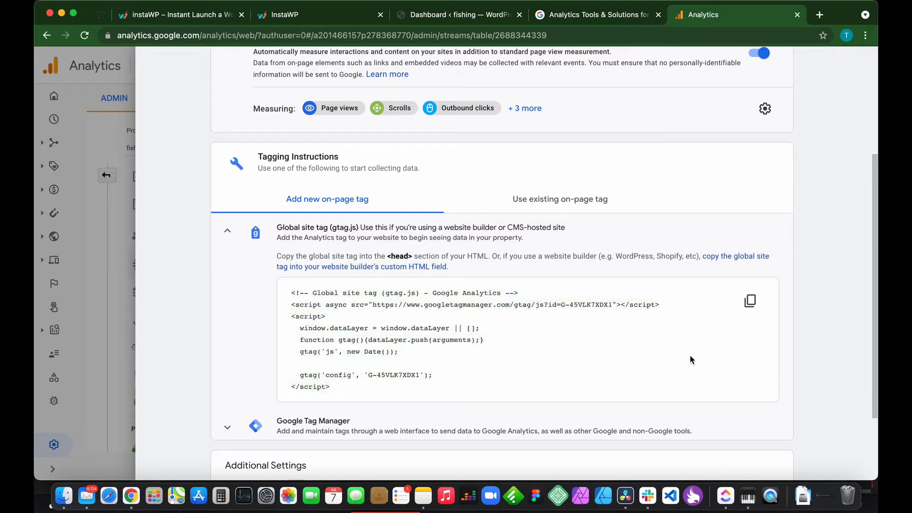
{"action": "left_click", "coordinate": [751, 302]}
- In the fishing site's WordPress admin, open the Theme Header file (header.php) in the Theme Editor, accepting the direct-editing warning
{"action": "left_click", "coordinate": [427, 14]}
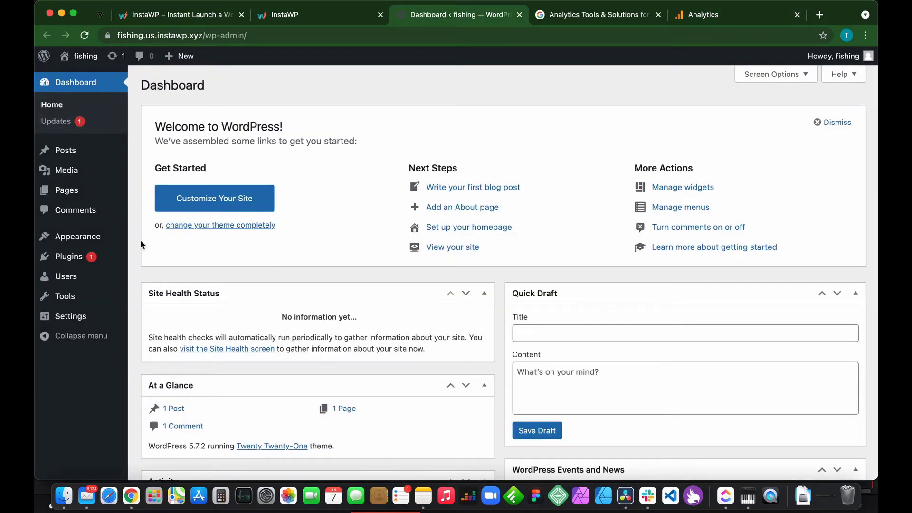
{"action": "mouse_move", "coordinate": [78, 240]}
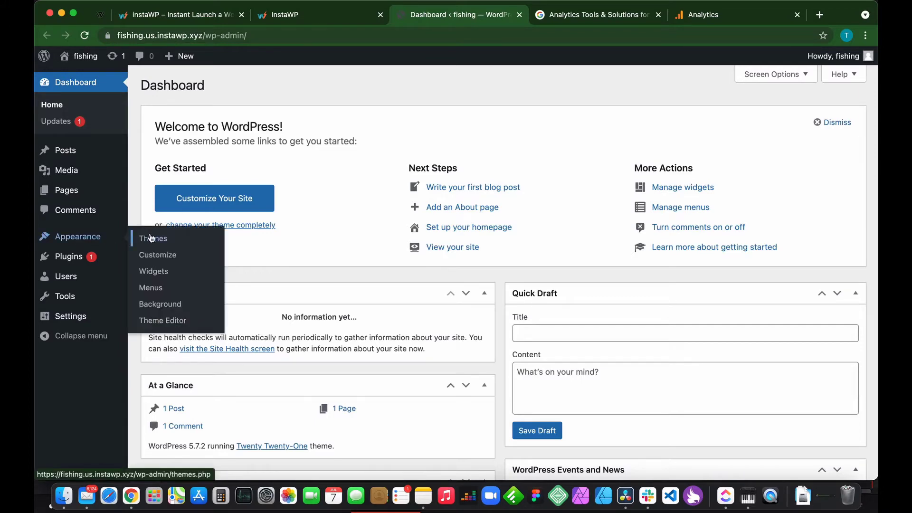
{"action": "left_click", "coordinate": [155, 322]}
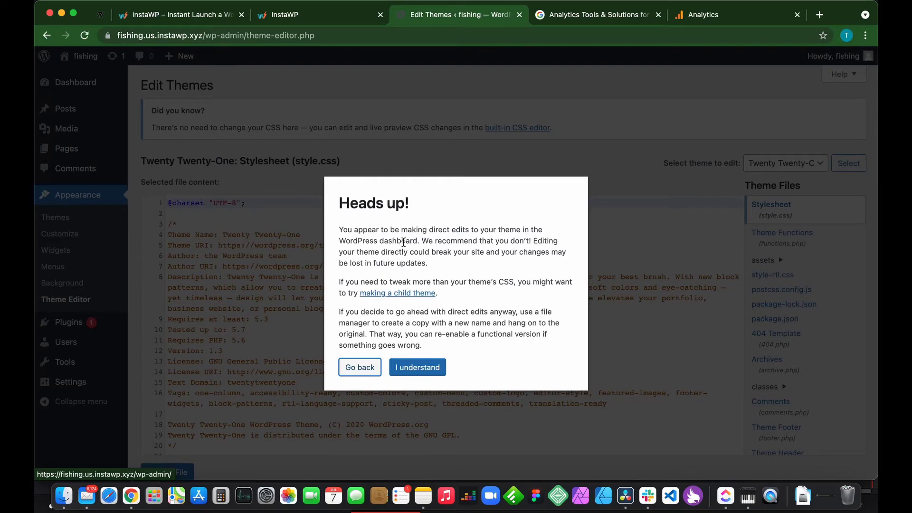
{"action": "left_click", "coordinate": [414, 367]}
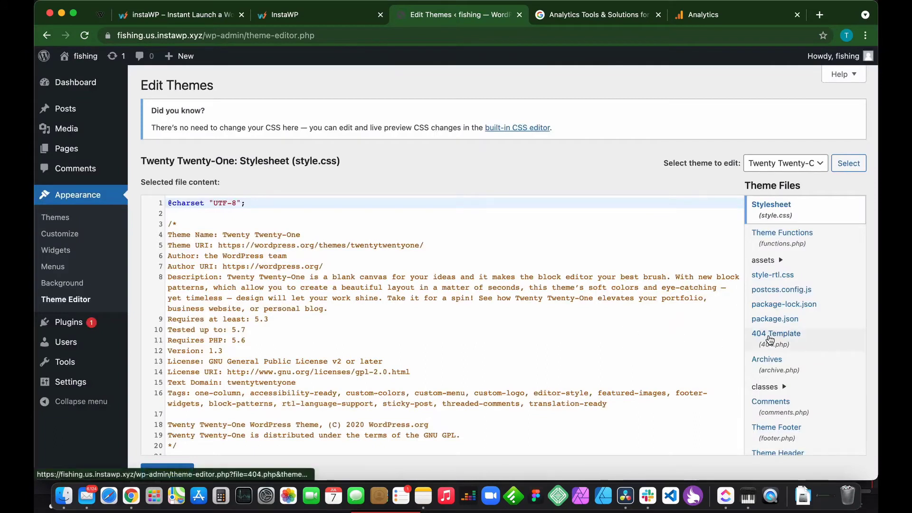
{"action": "scroll", "coordinate": [818, 346], "scroll_direction": "down", "scroll_amount": 5}
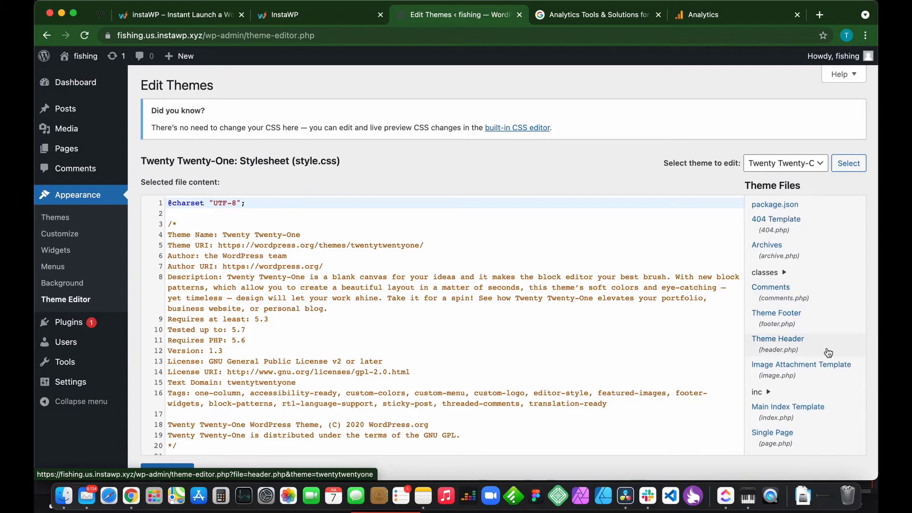
{"action": "left_click", "coordinate": [813, 350]}
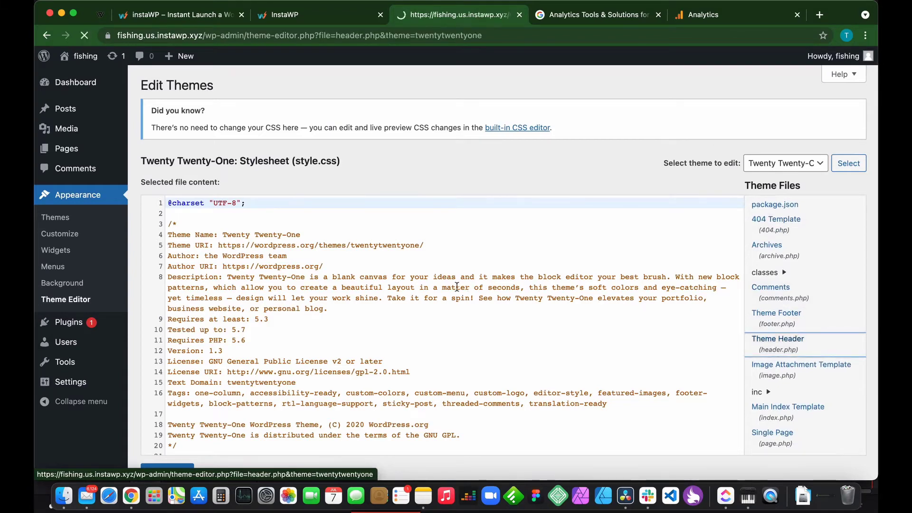
- Paste the copied Google Analytics tag on a new line after wp_head() inside the head section of header.php and update the file
{"action": "scroll", "coordinate": [397, 302], "scroll_direction": "down", "scroll_amount": 4}
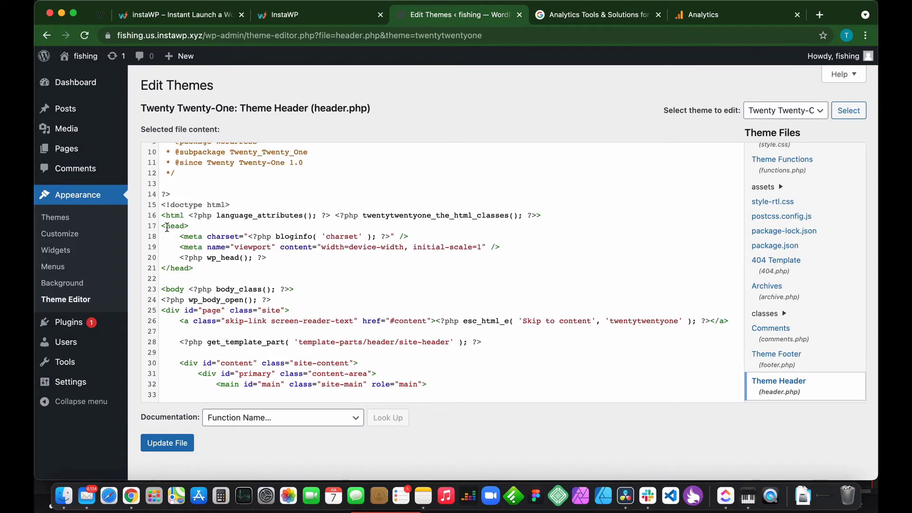
{"action": "left_click_drag", "start_coordinate": [189, 225], "coordinate": [160, 228]}
{"action": "left_click", "coordinate": [275, 258]}
{"action": "key", "text": "Return"}
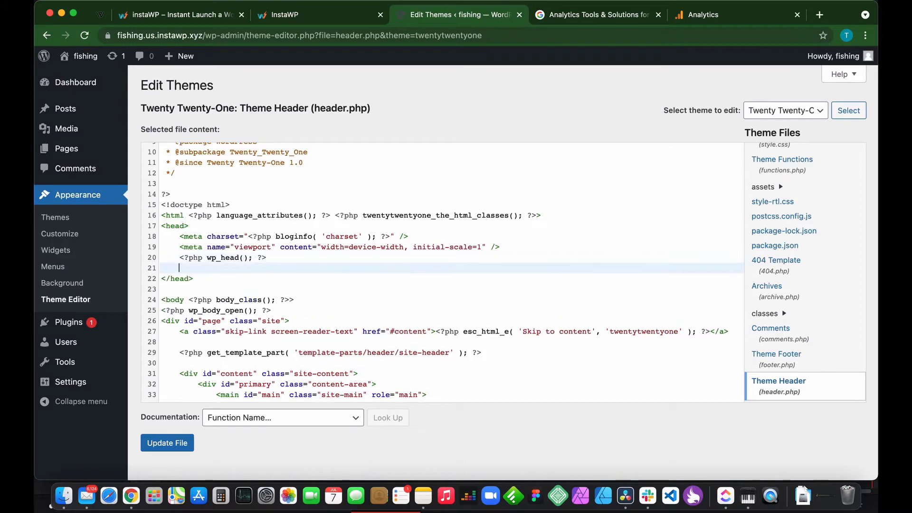
{"action": "key", "text": "super+v"}
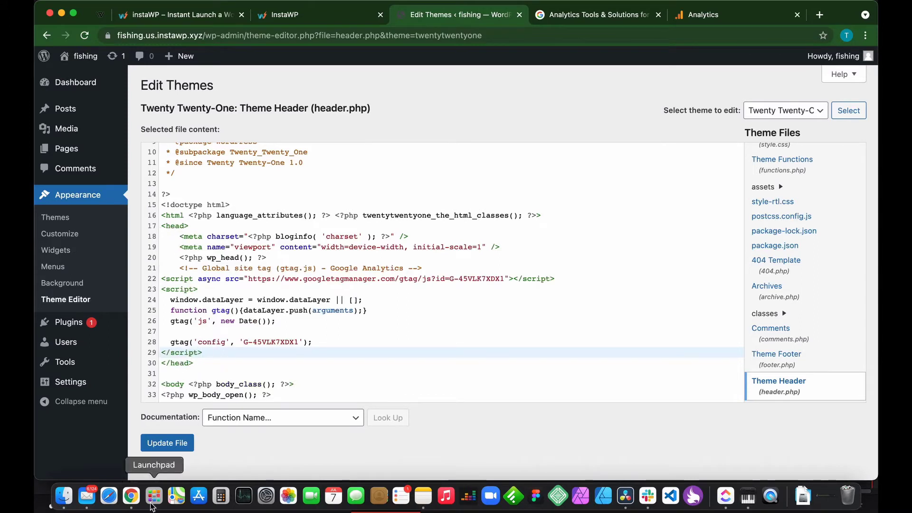
{"action": "left_click", "coordinate": [169, 445]}
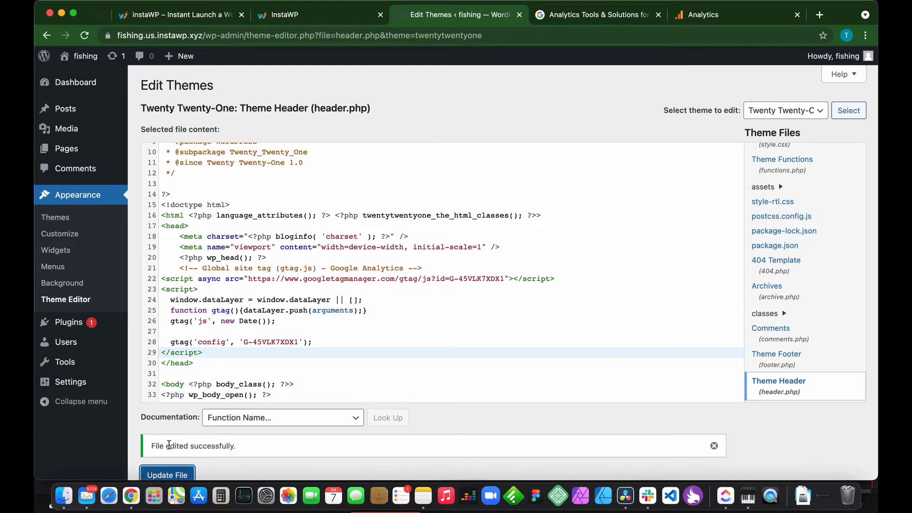
{"action": "scroll", "coordinate": [359, 438], "scroll_direction": "down", "scroll_amount": 2}
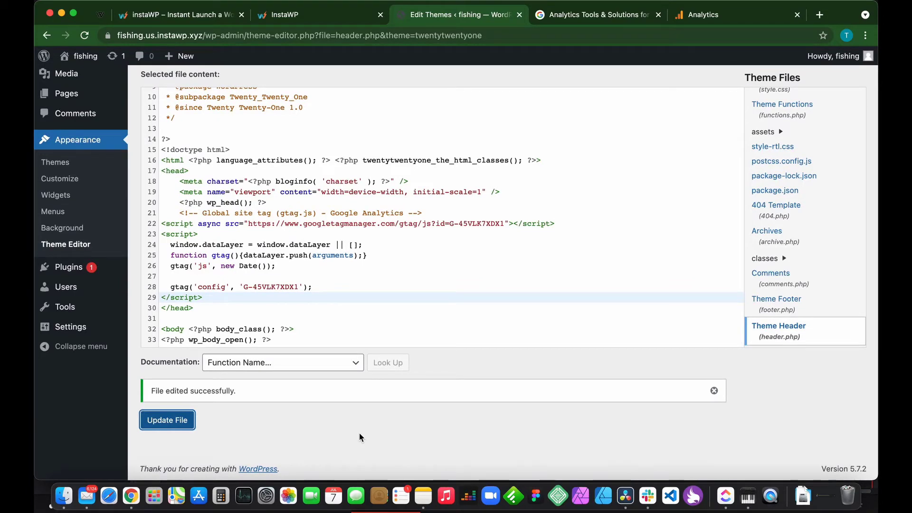
{"action": "scroll", "coordinate": [301, 248], "scroll_direction": "up", "scroll_amount": 2}
{"action": "scroll", "coordinate": [301, 247], "scroll_direction": "up", "scroll_amount": 2}
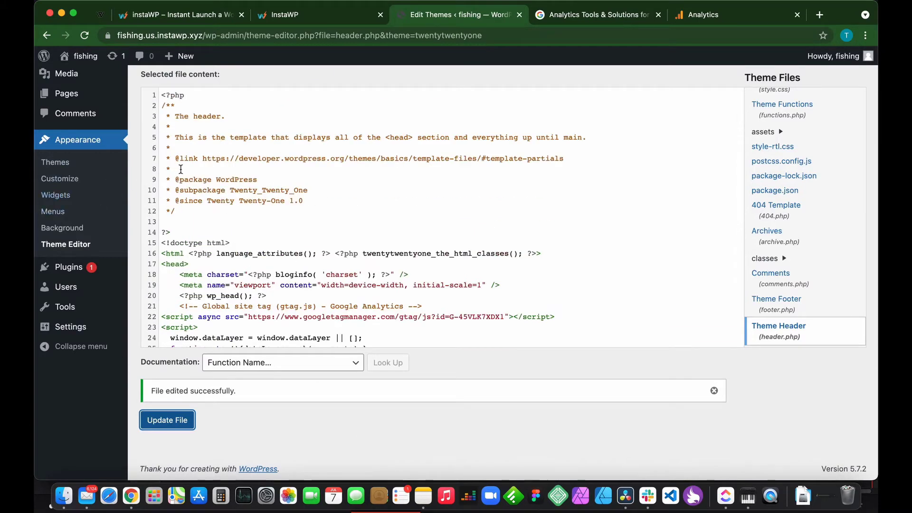
- Return to Google Analytics, close the web stream details and open the fishing property's Home report
{"action": "left_click", "coordinate": [703, 15]}
{"action": "scroll", "coordinate": [289, 159], "scroll_direction": "up", "scroll_amount": 2}
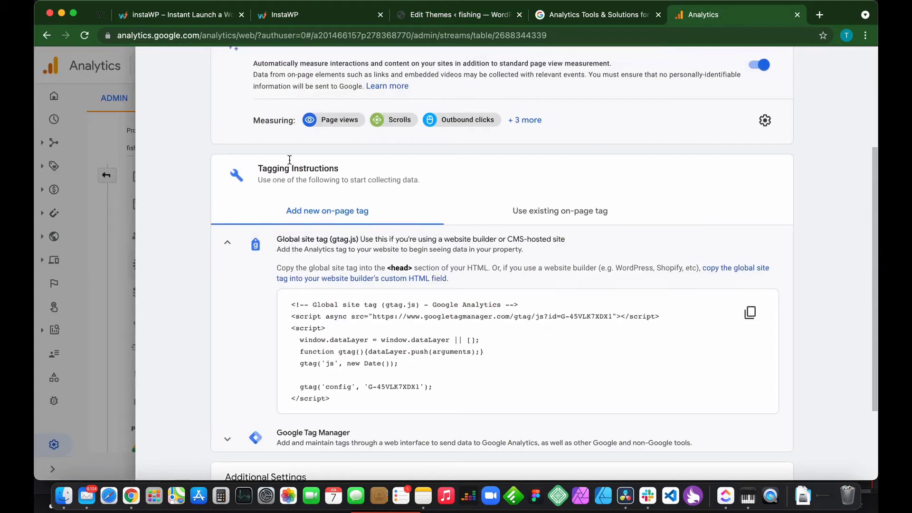
{"action": "scroll", "coordinate": [289, 160], "scroll_direction": "up", "scroll_amount": 4}
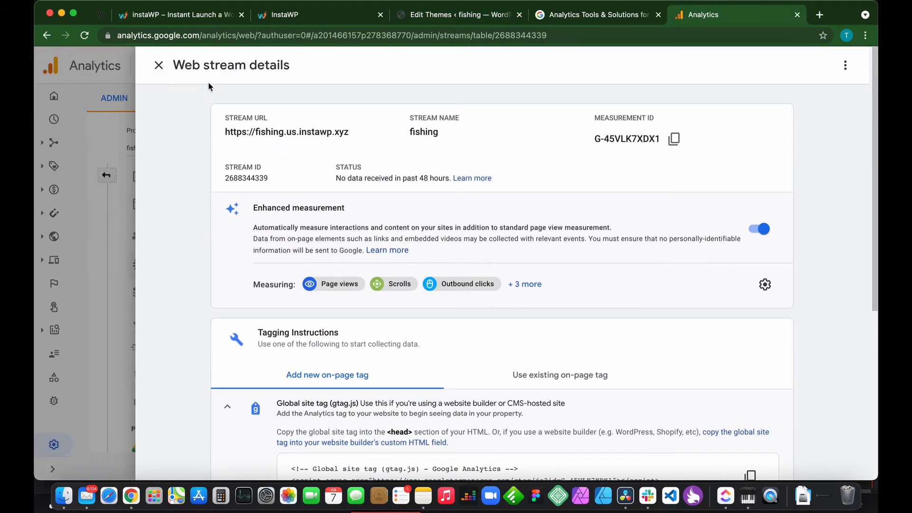
{"action": "left_click", "coordinate": [158, 65]}
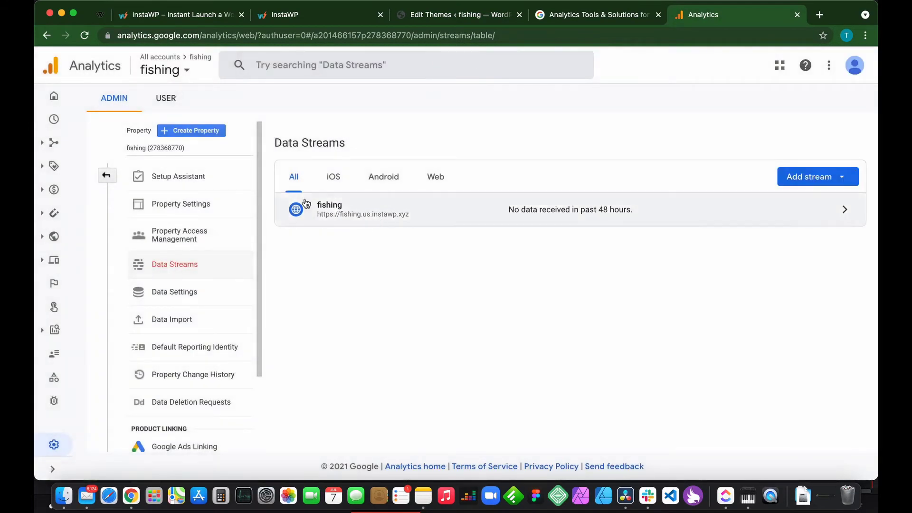
{"action": "left_click", "coordinate": [54, 97]}
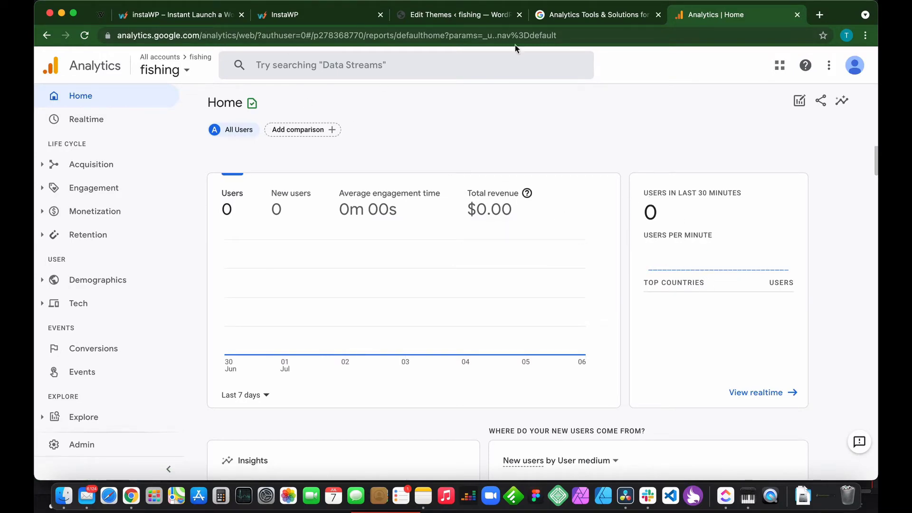
- Open the live fishing site in a new browser tab from its WordPress admin and switch to it
{"action": "left_click", "coordinate": [463, 21]}
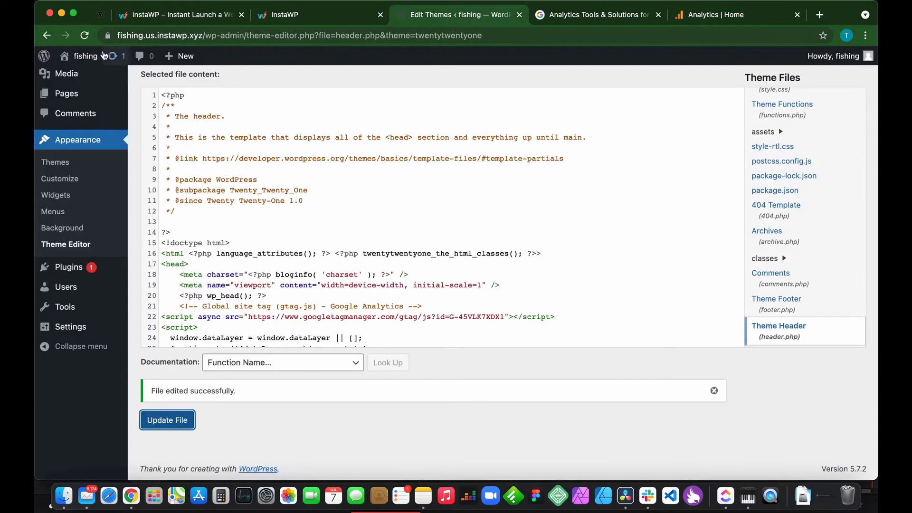
{"action": "mouse_move", "coordinate": [93, 59]}
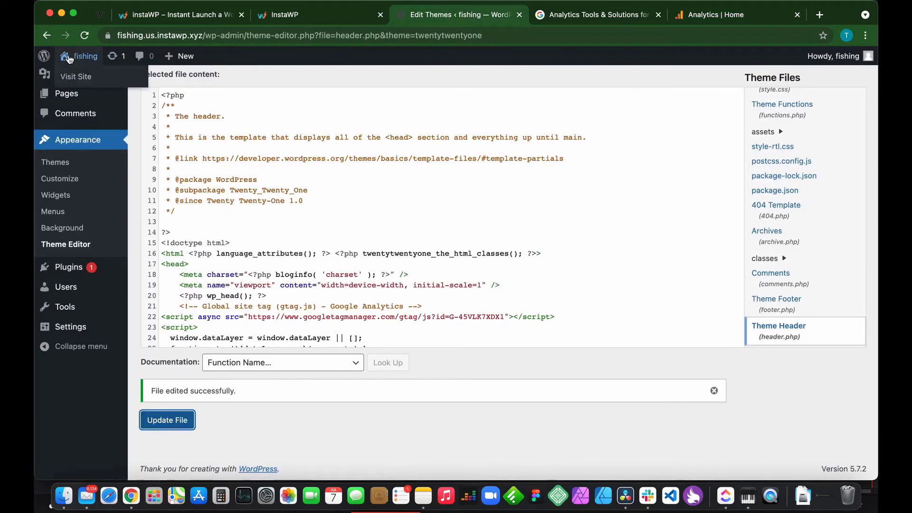
{"action": "right_click", "coordinate": [72, 83]}
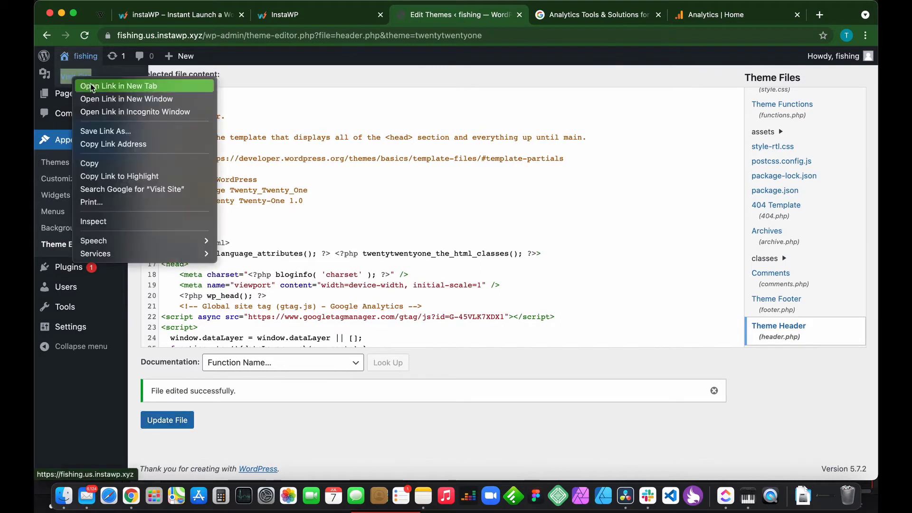
{"action": "left_click", "coordinate": [94, 86]}
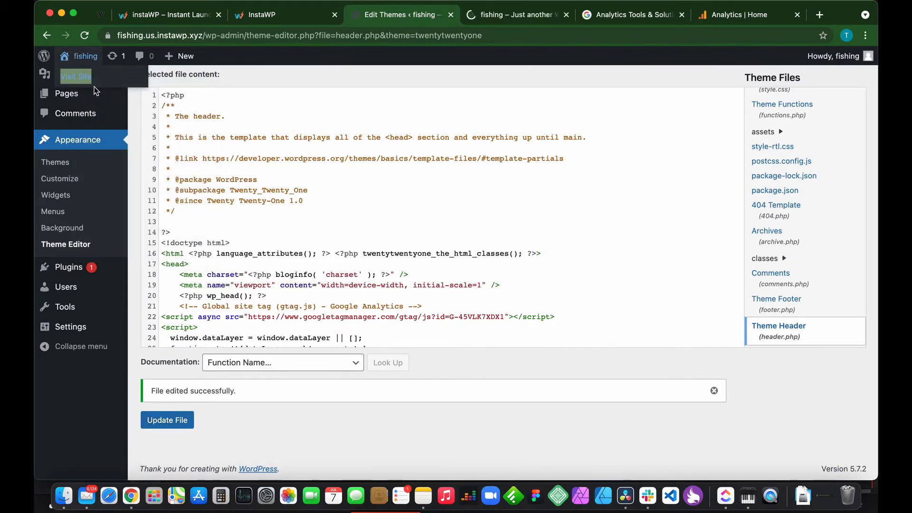
{"action": "left_click", "coordinate": [481, 15]}
- Generate test page views by going back and forth three times between the Hello world! post and the site's home page
{"action": "left_click", "coordinate": [350, 244]}
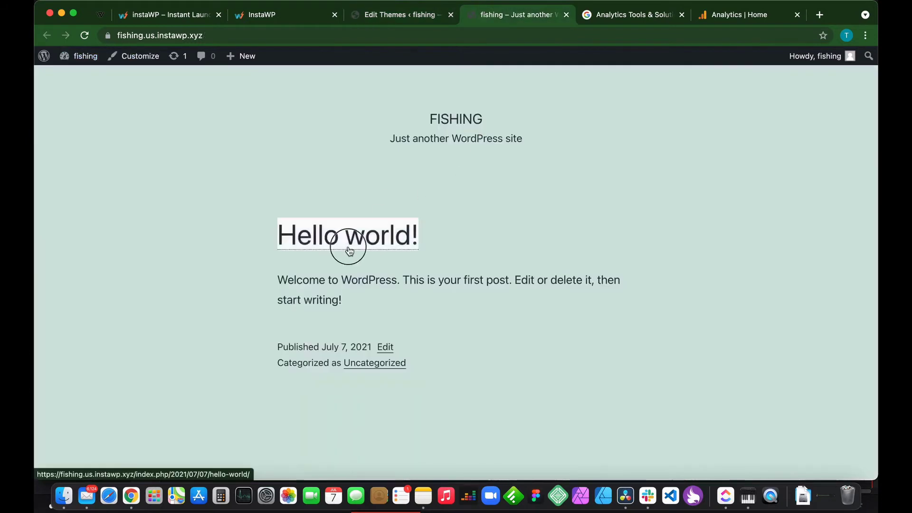
{"action": "left_click", "coordinate": [463, 120]}
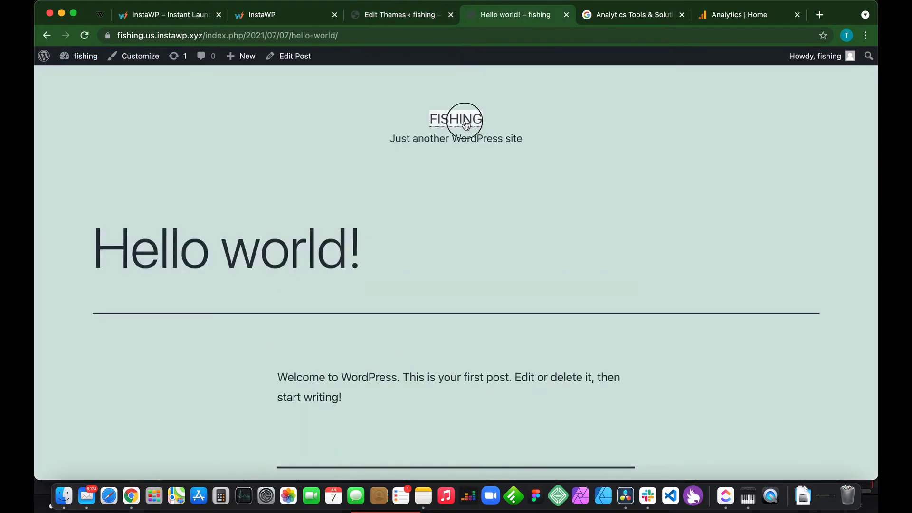
{"action": "left_click", "coordinate": [348, 240]}
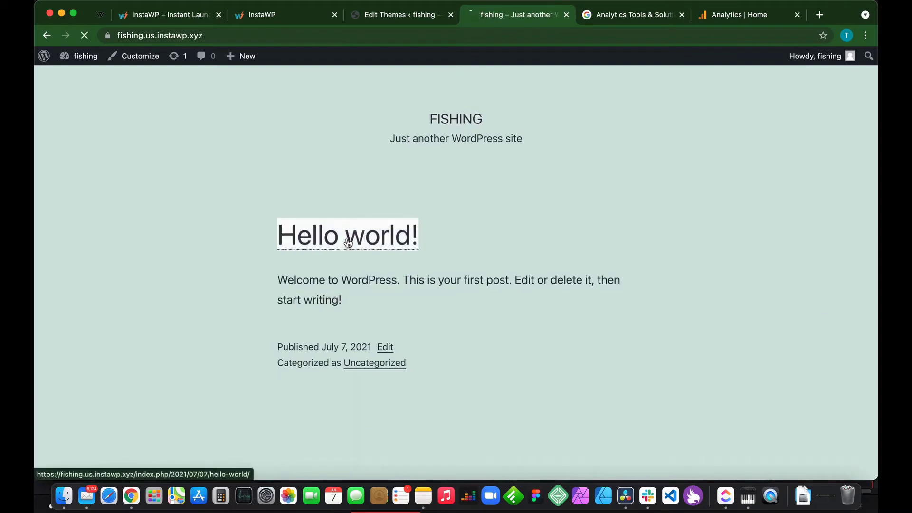
{"action": "left_click", "coordinate": [463, 118]}
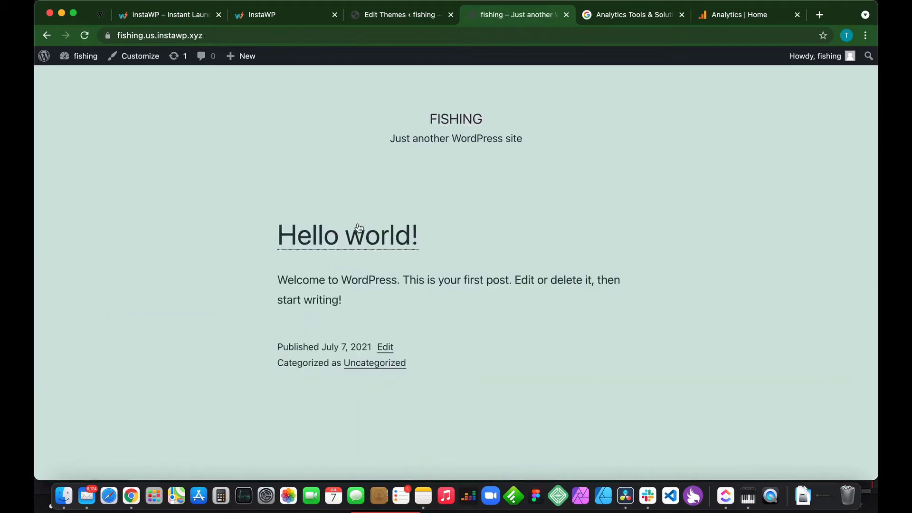
{"action": "left_click", "coordinate": [348, 238]}
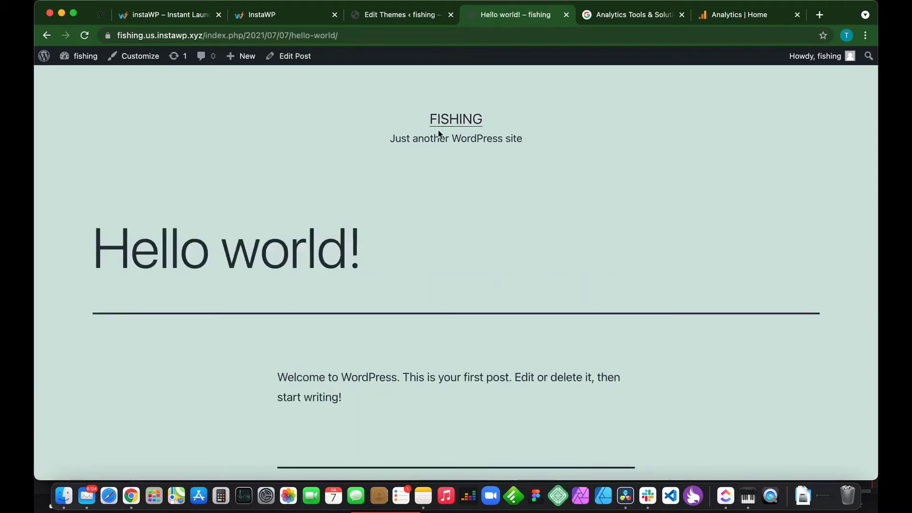
{"action": "left_click", "coordinate": [445, 120]}
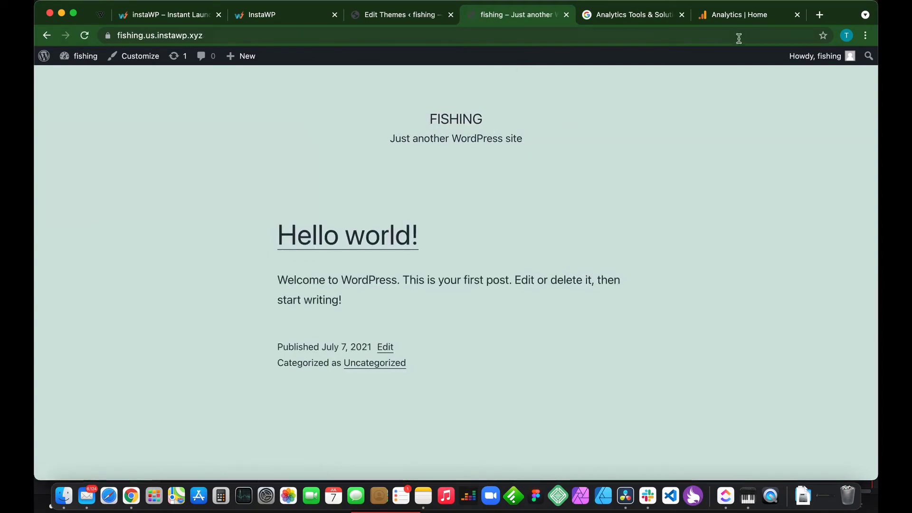
- Reload the Google Analytics Home report and examine the visitor activity in the Realtime overview and its map
{"action": "left_click", "coordinate": [729, 18]}
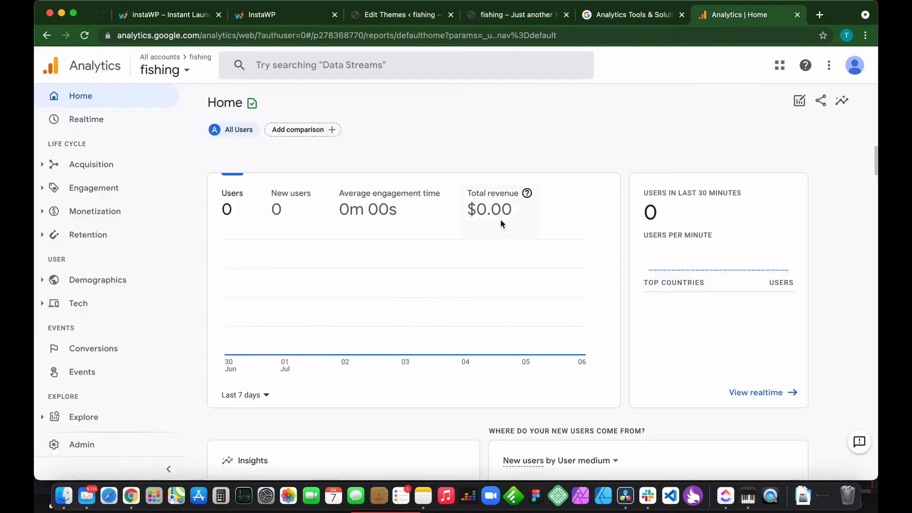
{"action": "key", "text": "super+r"}
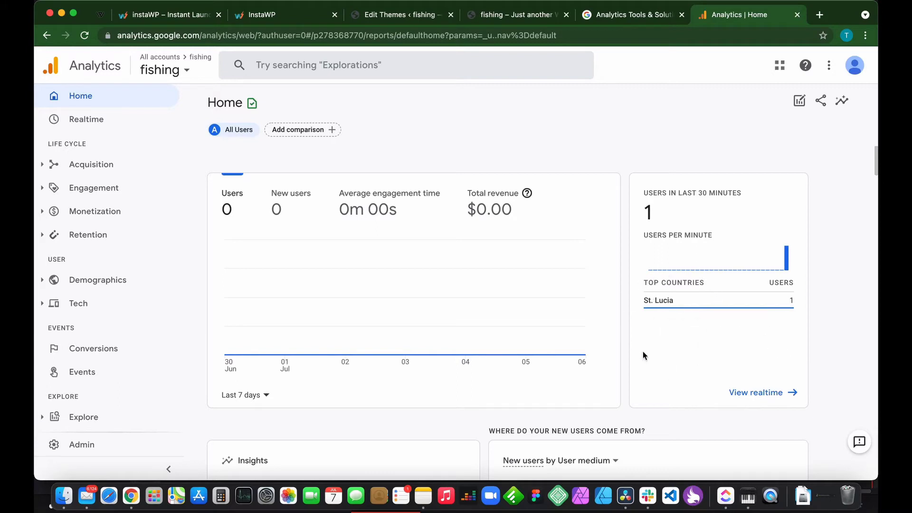
{"action": "left_click", "coordinate": [741, 395]}
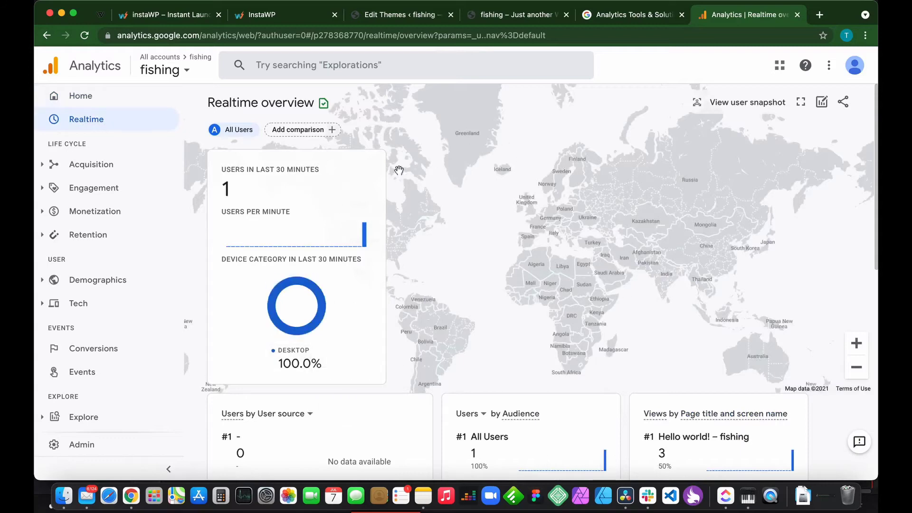
{"action": "left_click", "coordinate": [669, 232]}
{"action": "left_click_drag", "start_coordinate": [669, 233], "coordinate": [478, 274]}
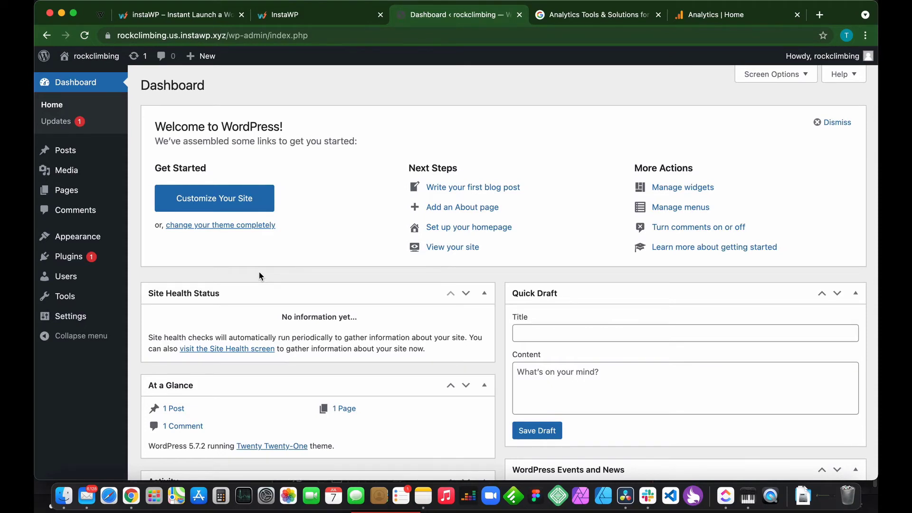
- Search the rockclimbing site's plugin directory for "site", and install and activate Site Kit by Google
{"action": "mouse_move", "coordinate": [72, 258]}
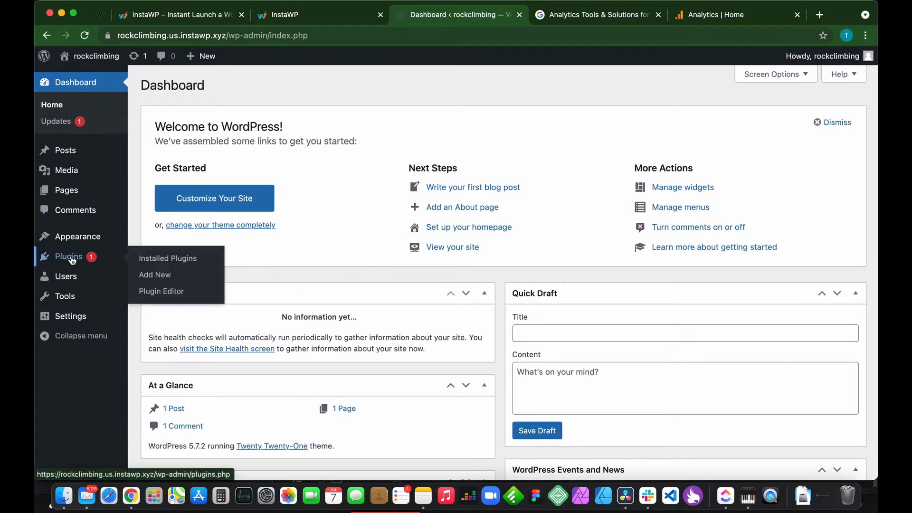
{"action": "left_click", "coordinate": [154, 276]}
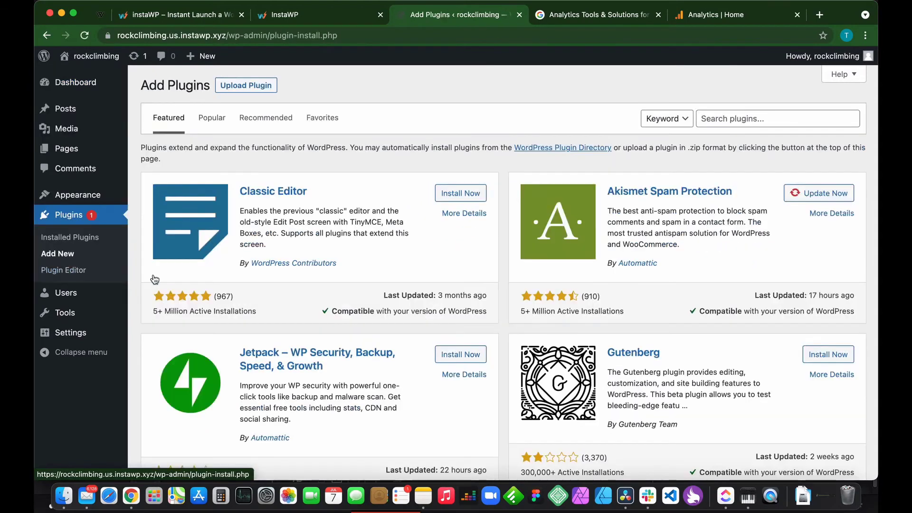
{"action": "left_click", "coordinate": [755, 118]}
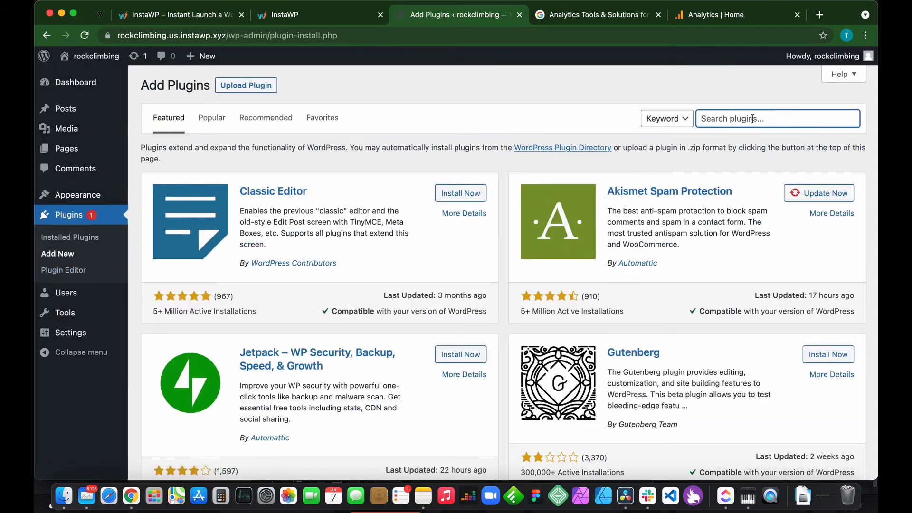
{"action": "type", "text": "site"}
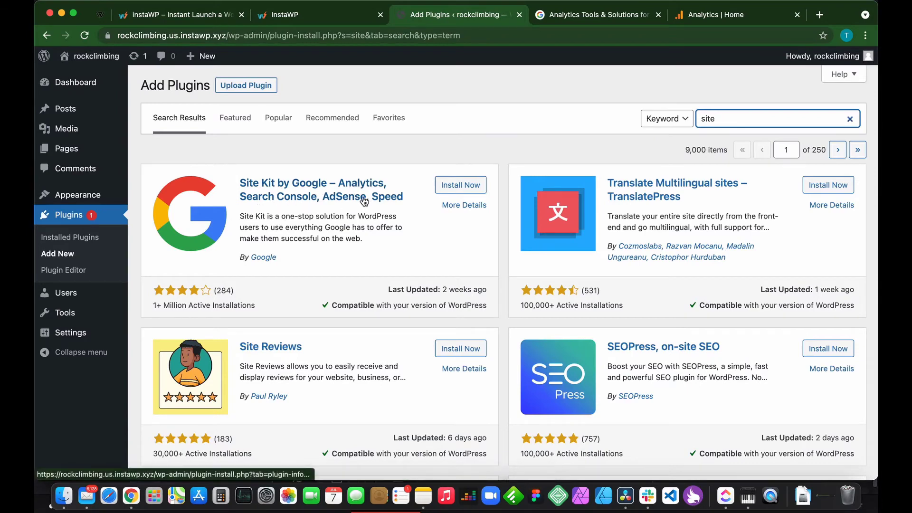
{"action": "left_click", "coordinate": [459, 186]}
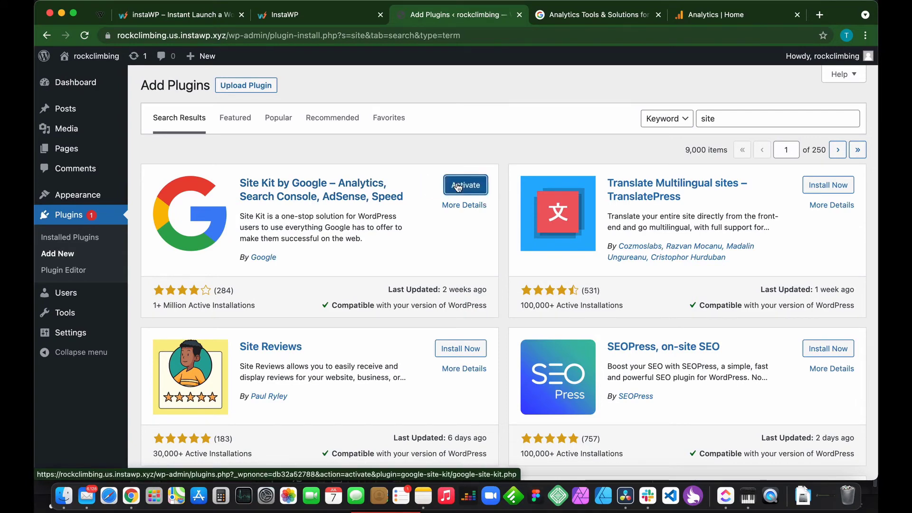
{"action": "left_click", "coordinate": [466, 189]}
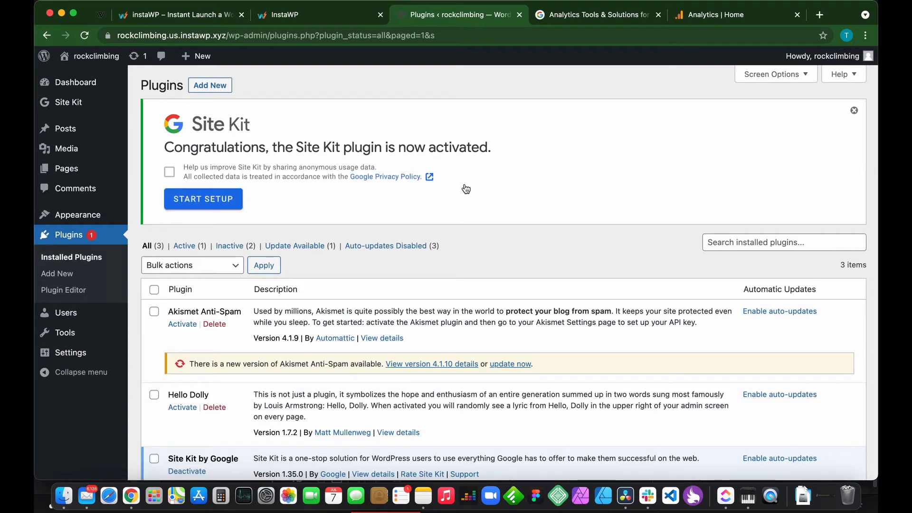
- Start the Site Kit setup, sign in with the existing Google account, allow the requested access and verify ownership of rockclimbing
{"action": "left_click", "coordinate": [197, 203]}
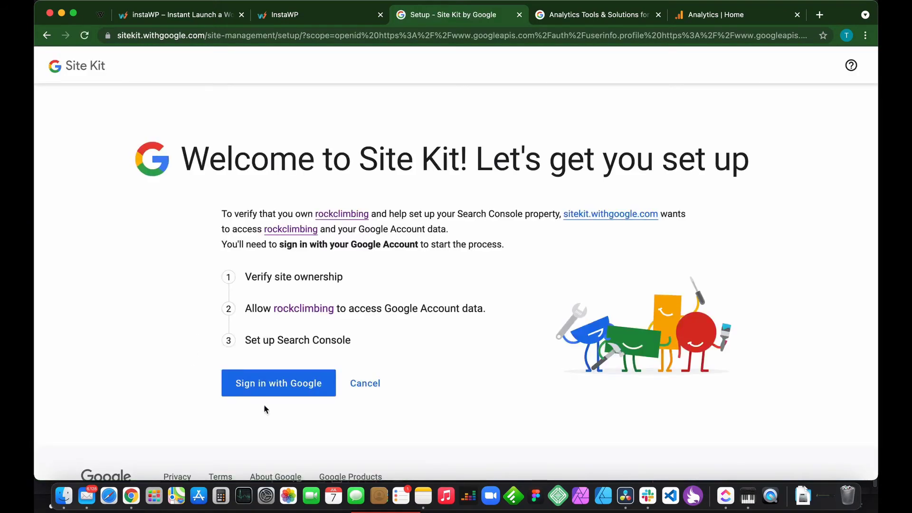
{"action": "left_click", "coordinate": [294, 387]}
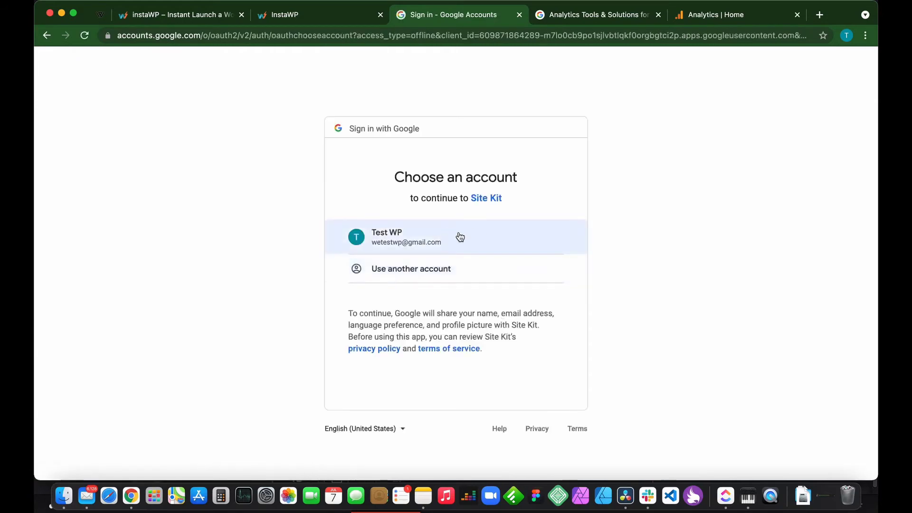
{"action": "left_click", "coordinate": [472, 240]}
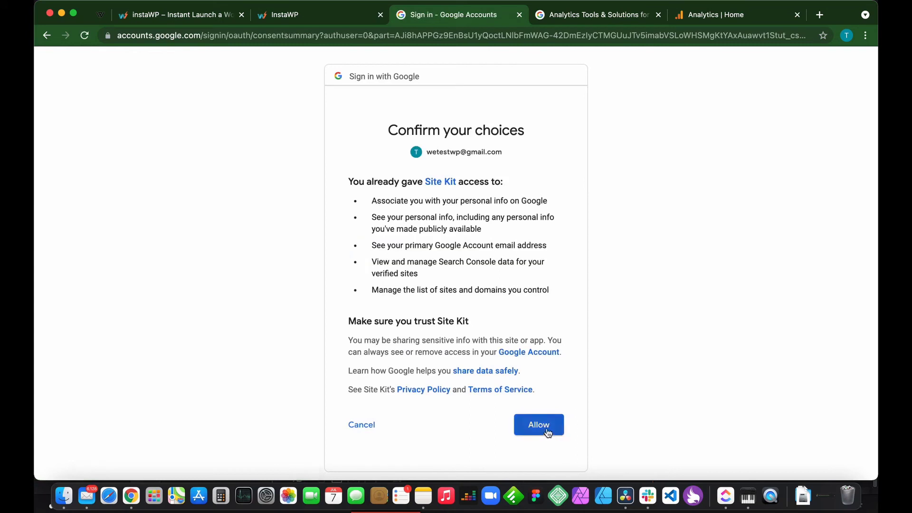
{"action": "left_click", "coordinate": [548, 433]}
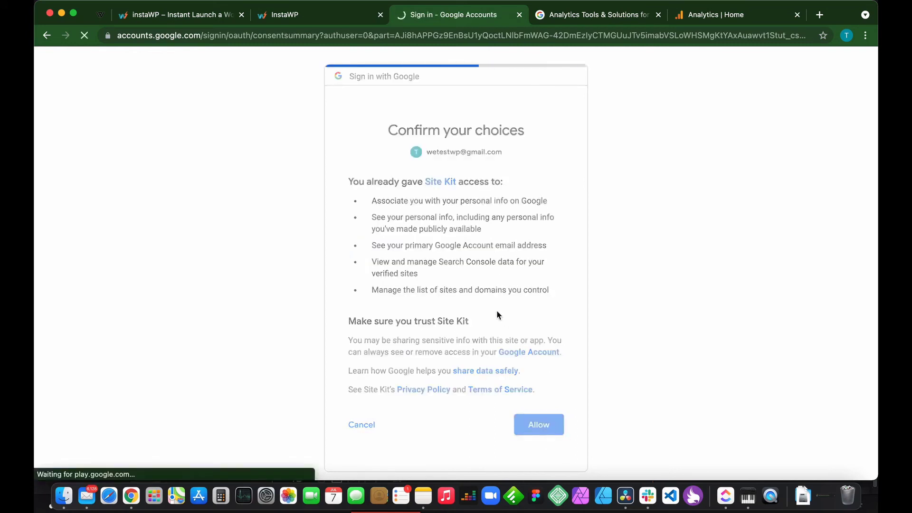
{"action": "left_click", "coordinate": [284, 278]}
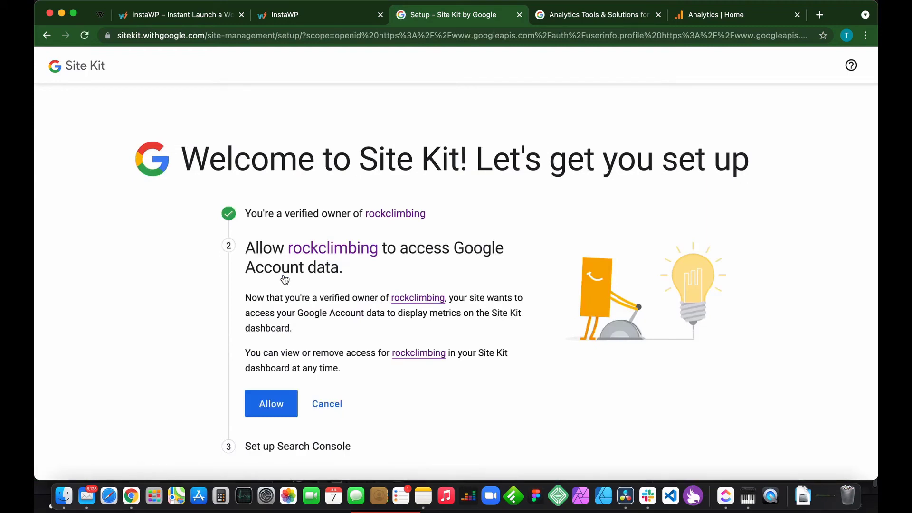
- Allow rockclimbing to access Google Account data, and add the site to Search Console to finish the Site Kit setup
{"action": "scroll", "coordinate": [308, 265], "scroll_direction": "down", "scroll_amount": 2}
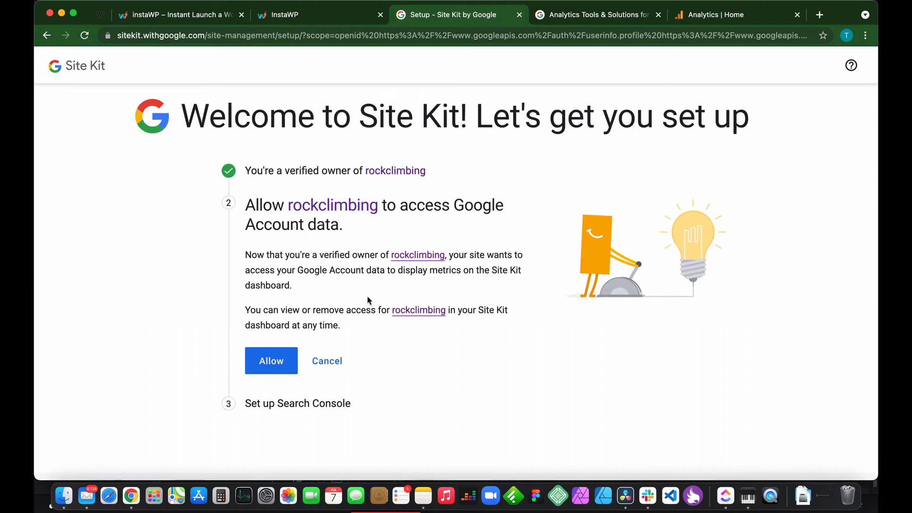
{"action": "scroll", "coordinate": [371, 304], "scroll_direction": "down", "scroll_amount": 2}
{"action": "left_click", "coordinate": [270, 324]}
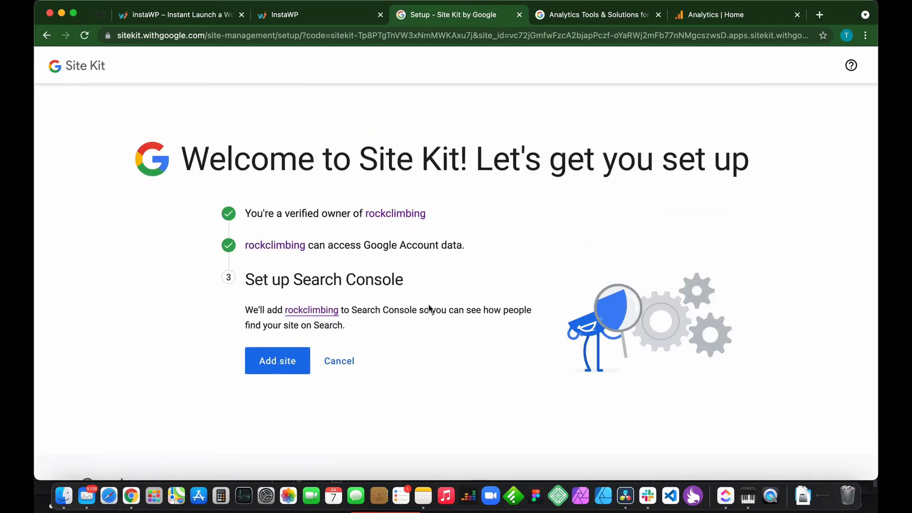
{"action": "left_click", "coordinate": [287, 358]}
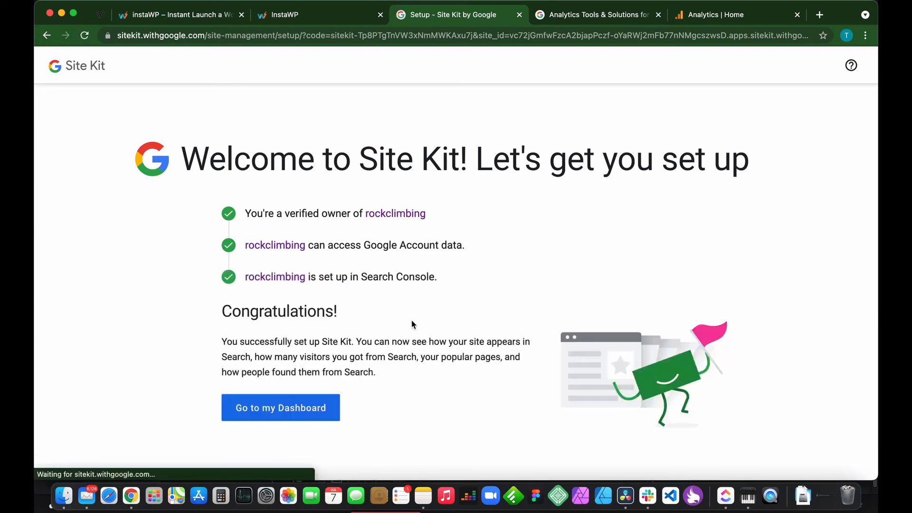
{"action": "scroll", "coordinate": [371, 355], "scroll_direction": "down", "scroll_amount": 1}
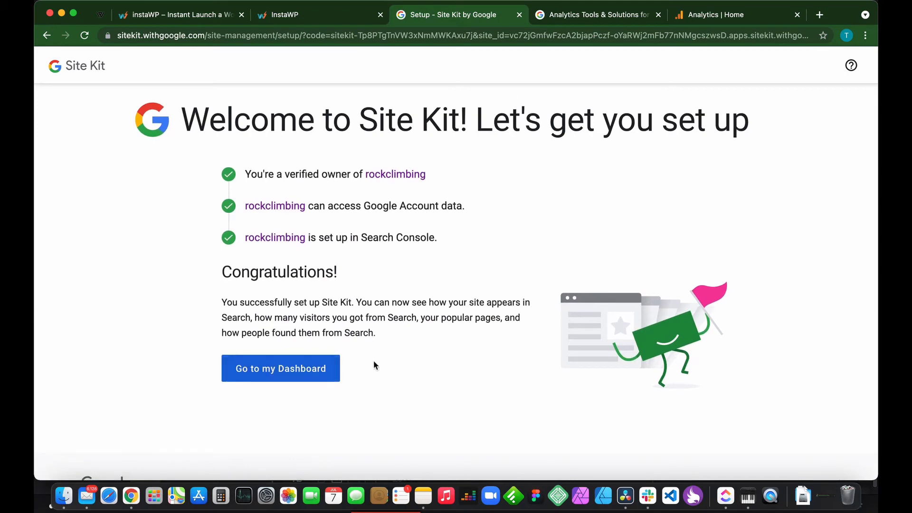
{"action": "left_click", "coordinate": [288, 378]}
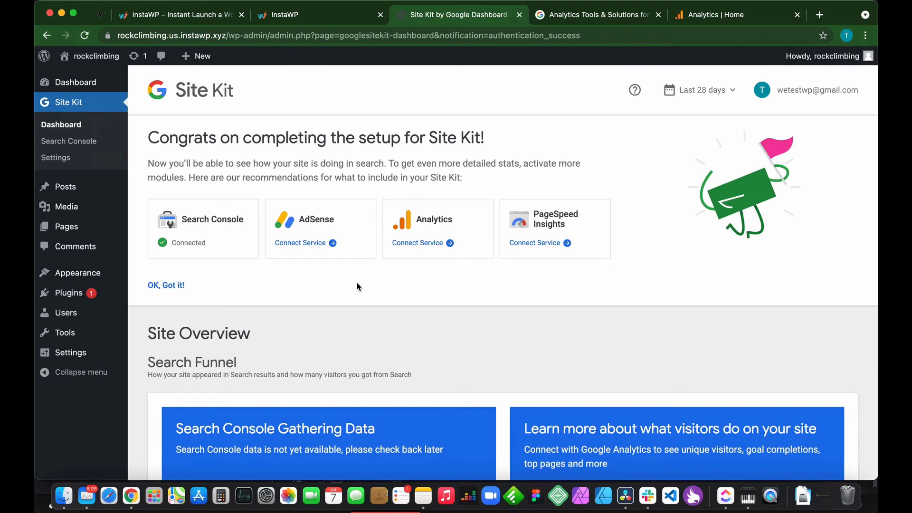
- Connect the Analytics service in Site Kit, choosing the existing Google account and allowing access to its Analytics data
{"action": "left_click", "coordinate": [423, 244]}
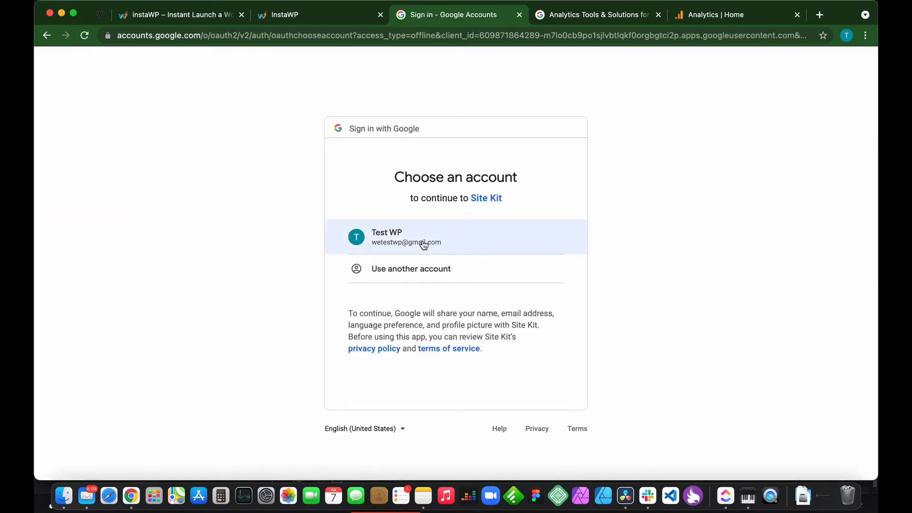
{"action": "left_click", "coordinate": [462, 243]}
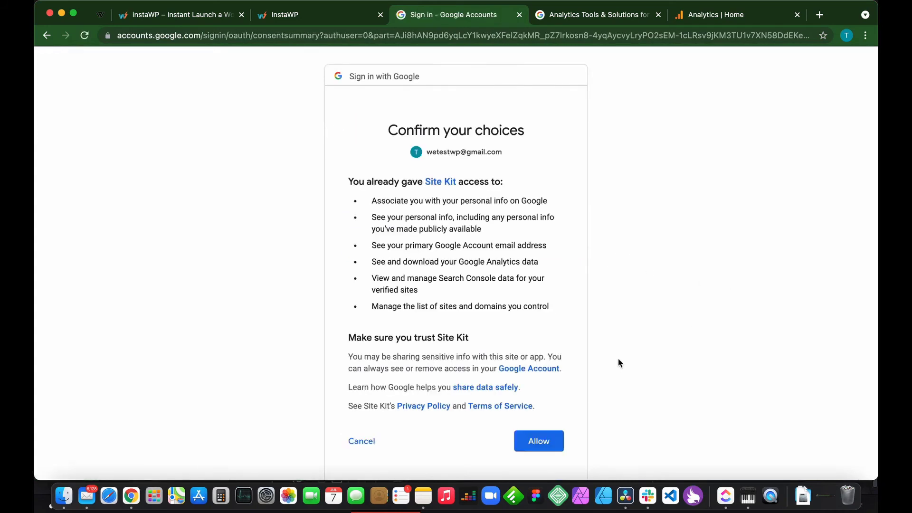
{"action": "left_click", "coordinate": [535, 446]}
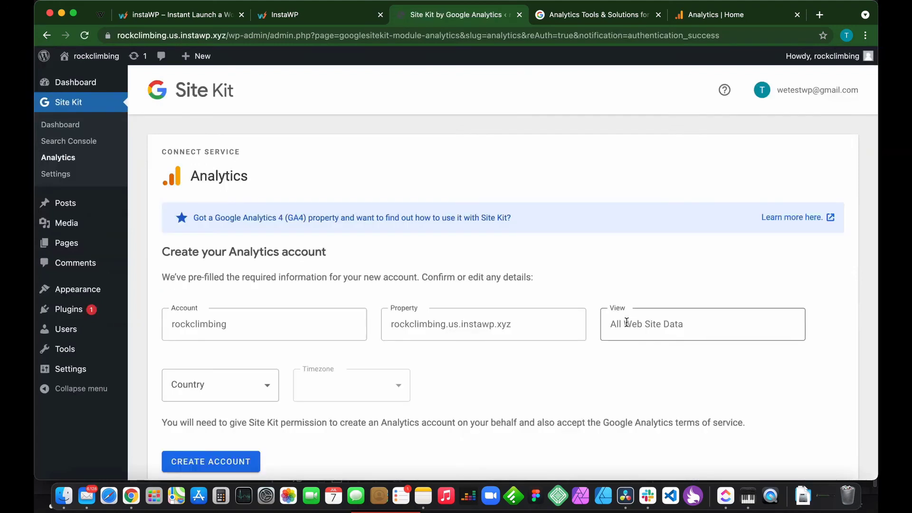
- Set the country of the new Analytics account to United States
{"action": "scroll", "coordinate": [272, 155], "scroll_direction": "down", "scroll_amount": 1}
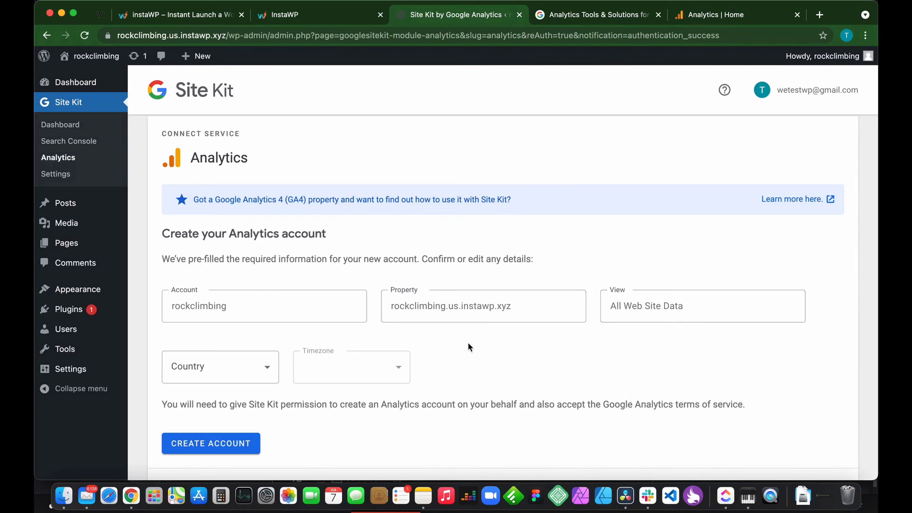
{"action": "scroll", "coordinate": [461, 341], "scroll_direction": "down", "scroll_amount": 2}
{"action": "left_click", "coordinate": [269, 323]}
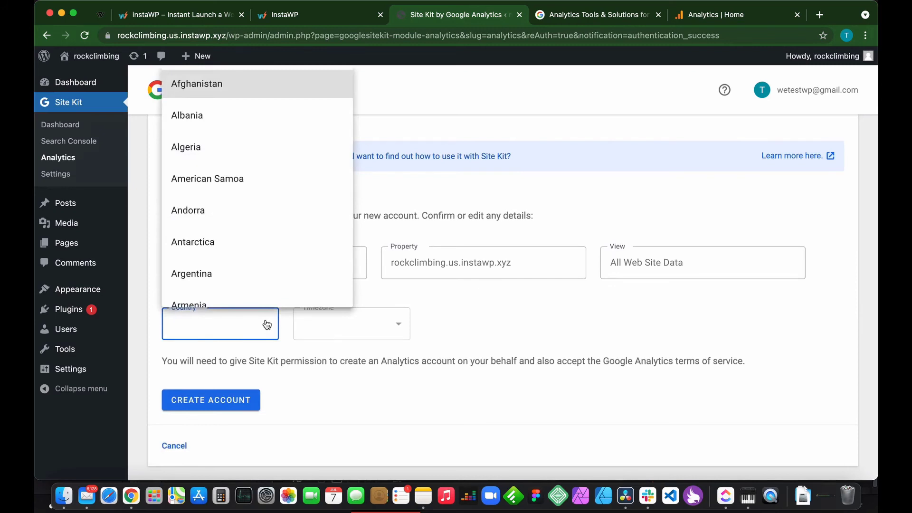
{"action": "scroll", "coordinate": [231, 248], "scroll_direction": "down", "scroll_amount": 20}
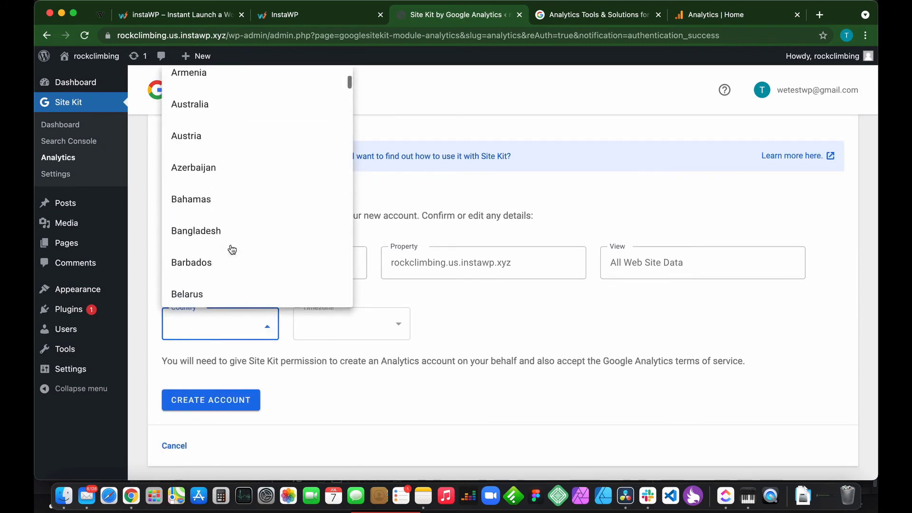
{"action": "scroll", "coordinate": [231, 248], "scroll_direction": "down", "scroll_amount": 20}
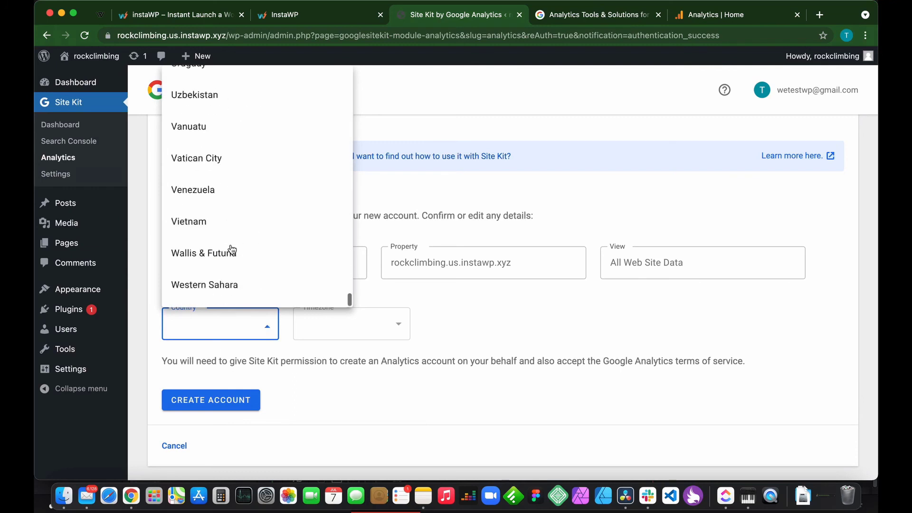
{"action": "scroll", "coordinate": [232, 249], "scroll_direction": "up", "scroll_amount": 2}
{"action": "scroll", "coordinate": [231, 249], "scroll_direction": "up", "scroll_amount": 3}
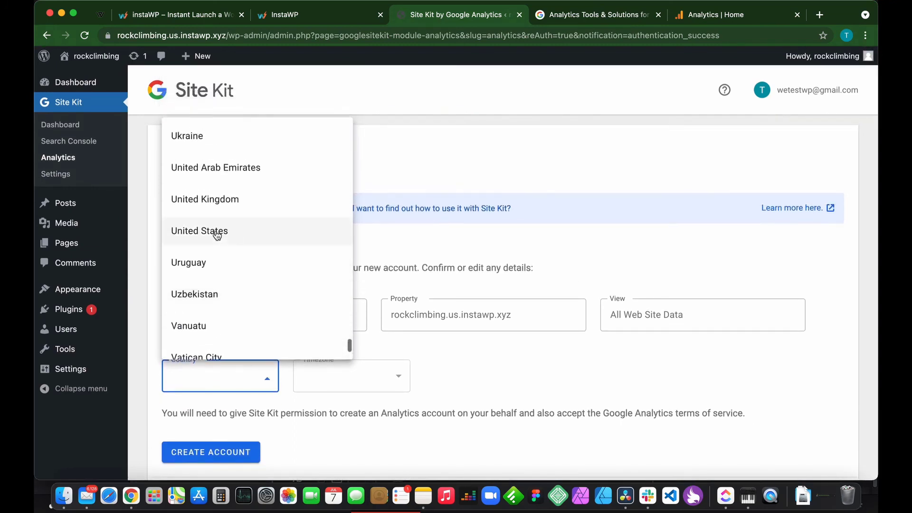
{"action": "left_click", "coordinate": [244, 230]}
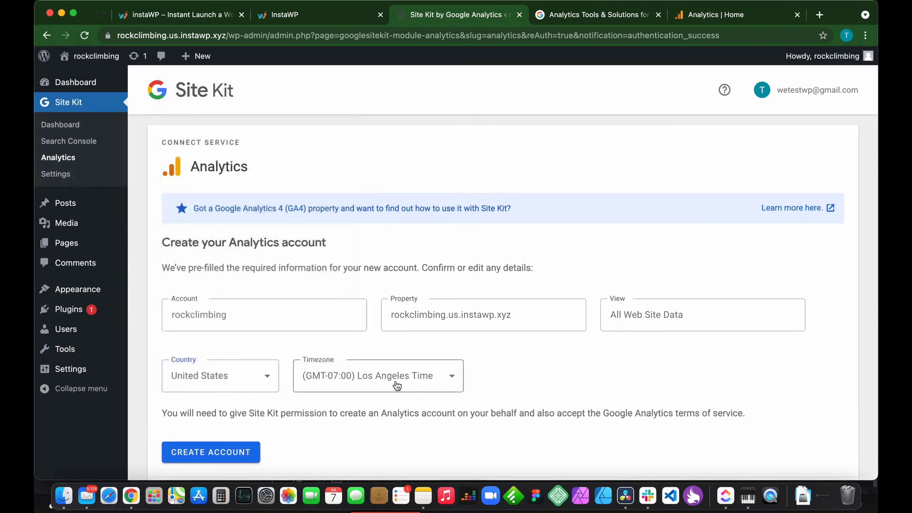
- Create the Analytics account with the prefilled details and authorize Site Kit through the existing Google account
{"action": "scroll", "coordinate": [375, 378], "scroll_direction": "down", "scroll_amount": 2}
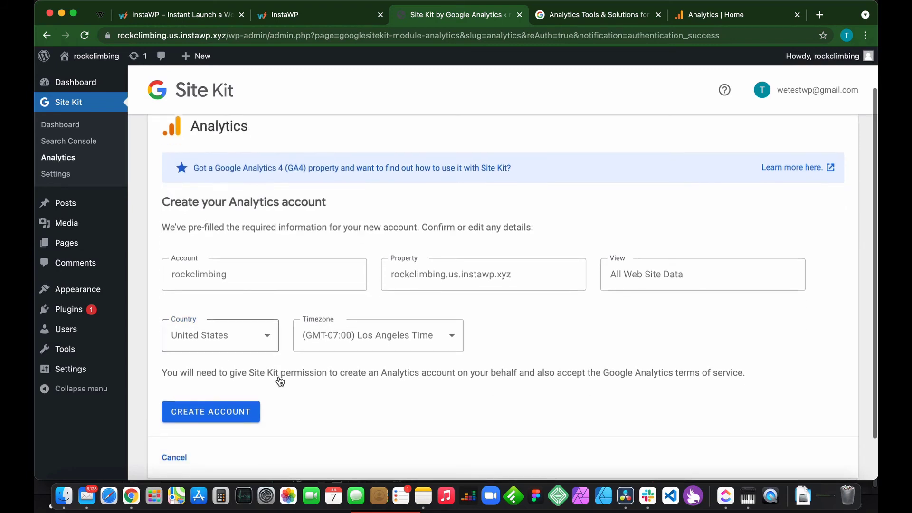
{"action": "left_click", "coordinate": [199, 411]}
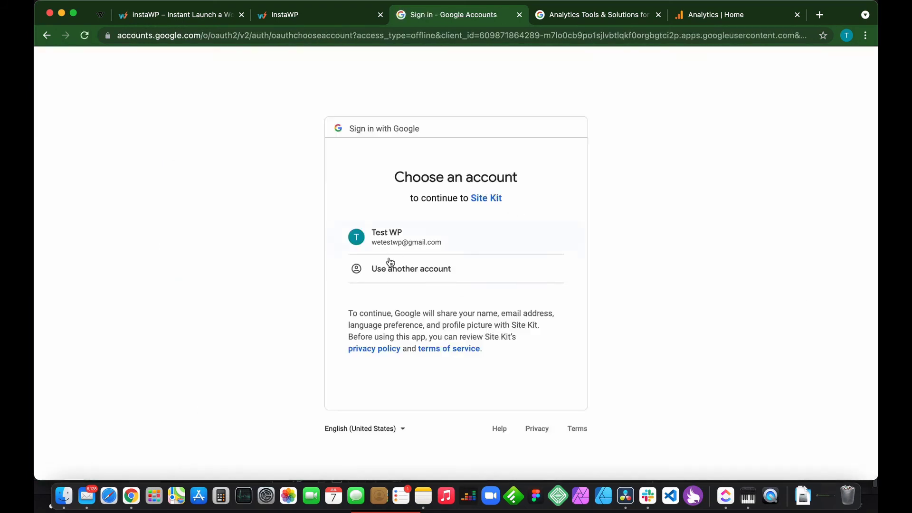
{"action": "left_click", "coordinate": [481, 237]}
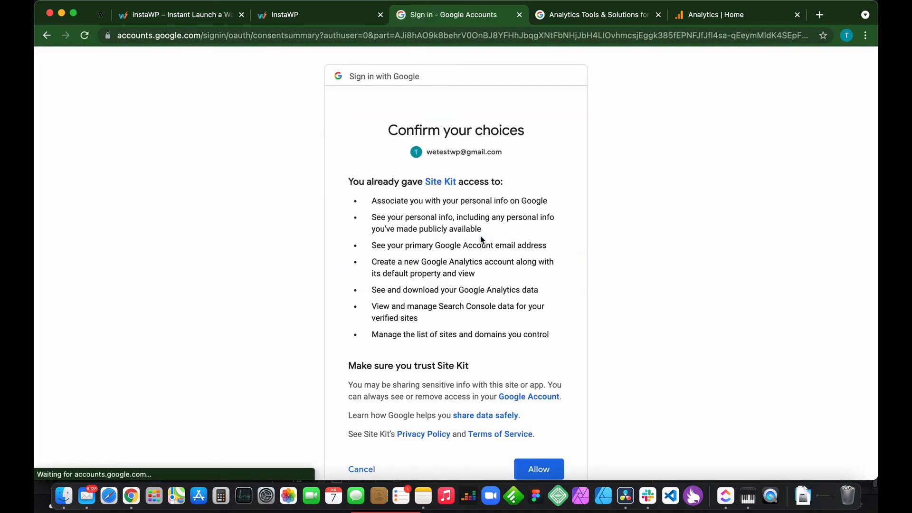
{"action": "left_click", "coordinate": [543, 469]}
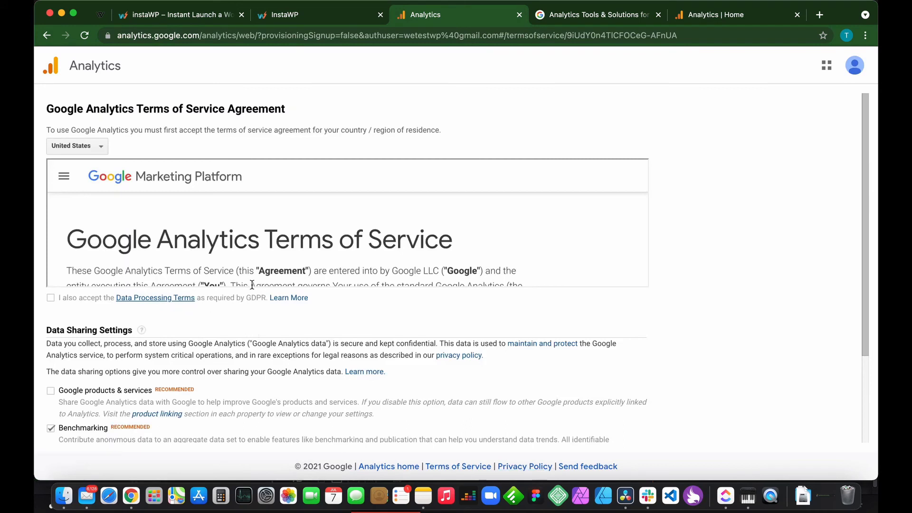
- Accept the GDPR Data Processing Terms and enable data sharing with Google products & services
{"action": "scroll", "coordinate": [252, 285], "scroll_direction": "down", "scroll_amount": 3}
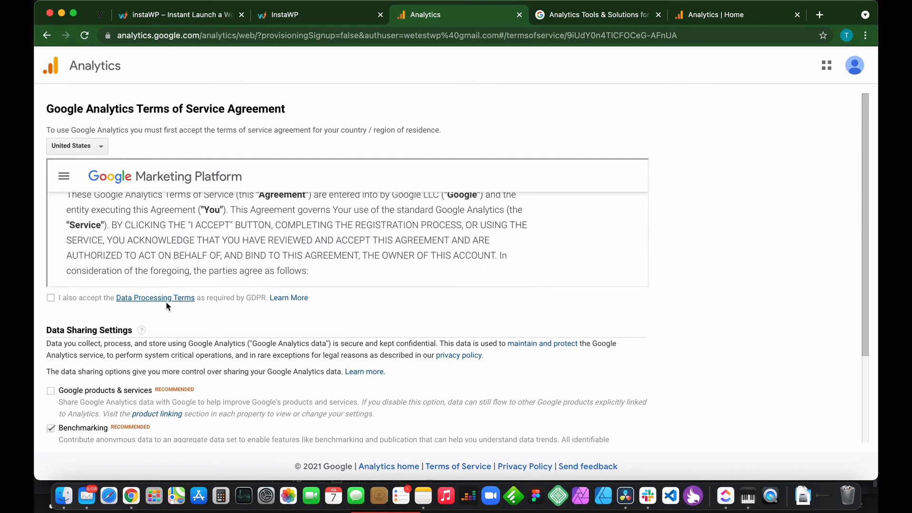
{"action": "left_click", "coordinate": [50, 298]}
{"action": "scroll", "coordinate": [51, 301], "scroll_direction": "down", "scroll_amount": 3}
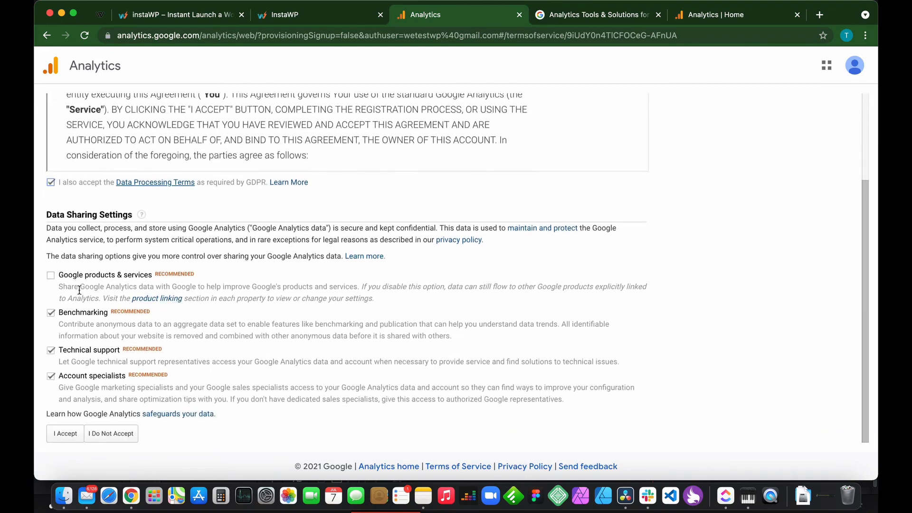
{"action": "left_click", "coordinate": [51, 277]}
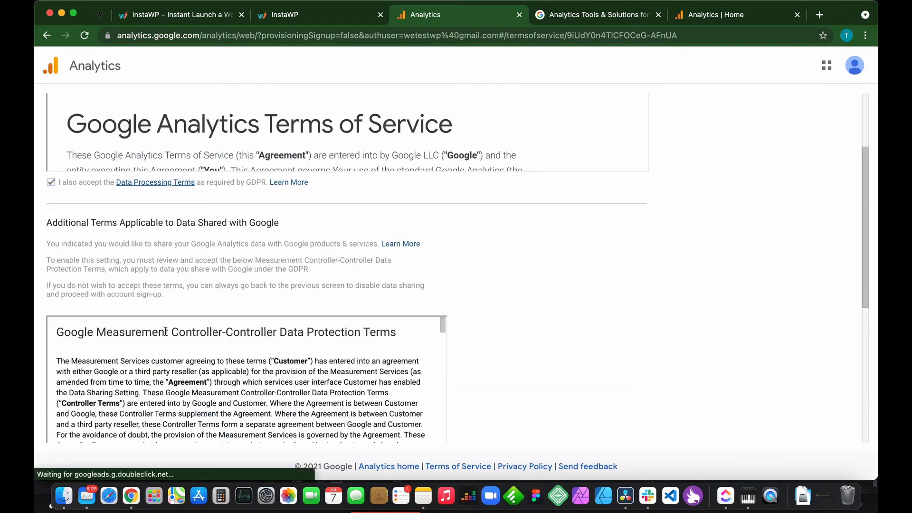
- Accept the Measurement Controller-Controller Data Protection Terms and agree to the Google Analytics Terms of Service
{"action": "scroll", "coordinate": [182, 304], "scroll_direction": "down", "scroll_amount": 5}
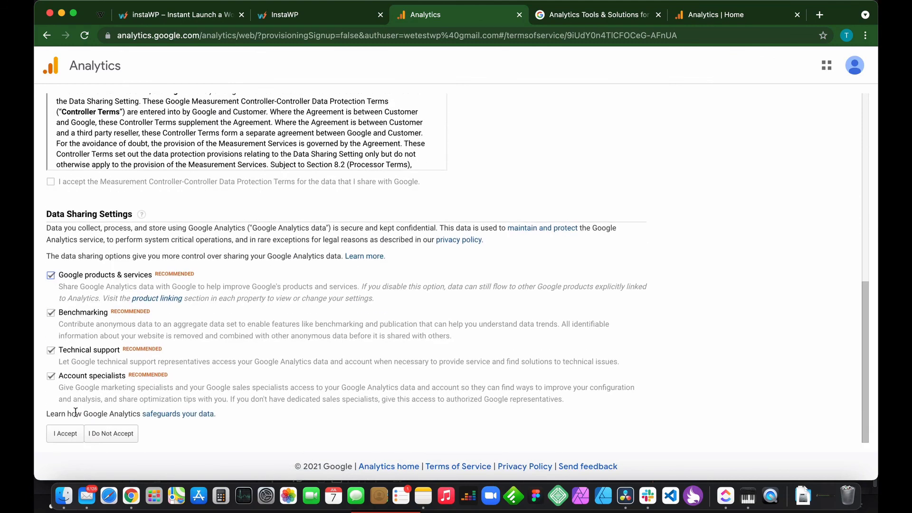
{"action": "left_click", "coordinate": [60, 440]}
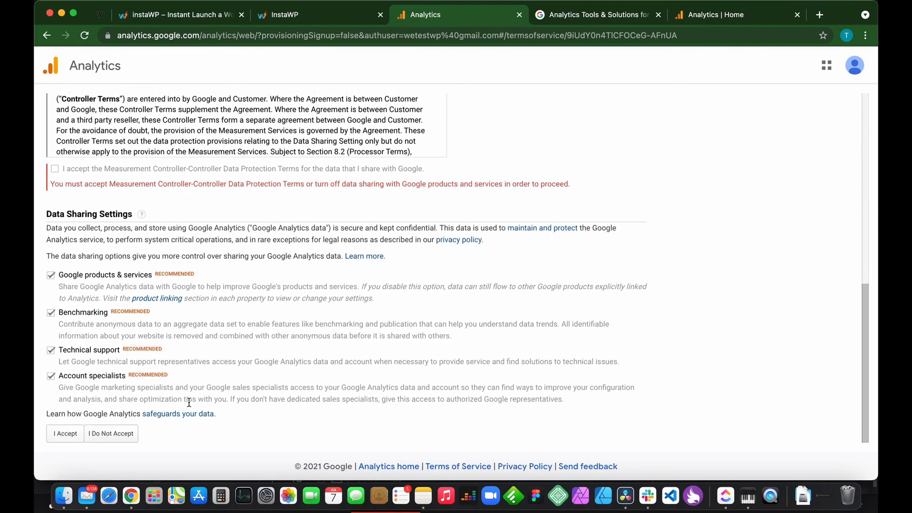
{"action": "left_click", "coordinate": [72, 439]}
{"action": "left_click", "coordinate": [55, 169]}
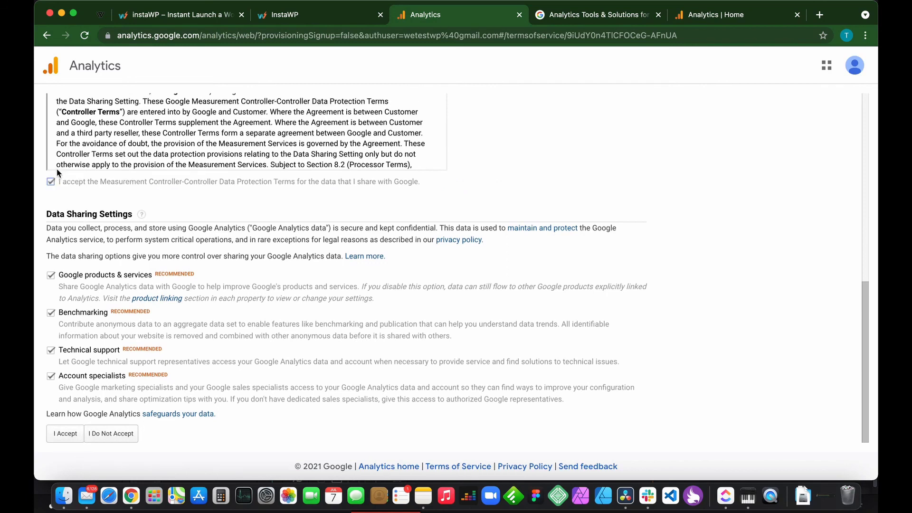
{"action": "left_click", "coordinate": [65, 433]}
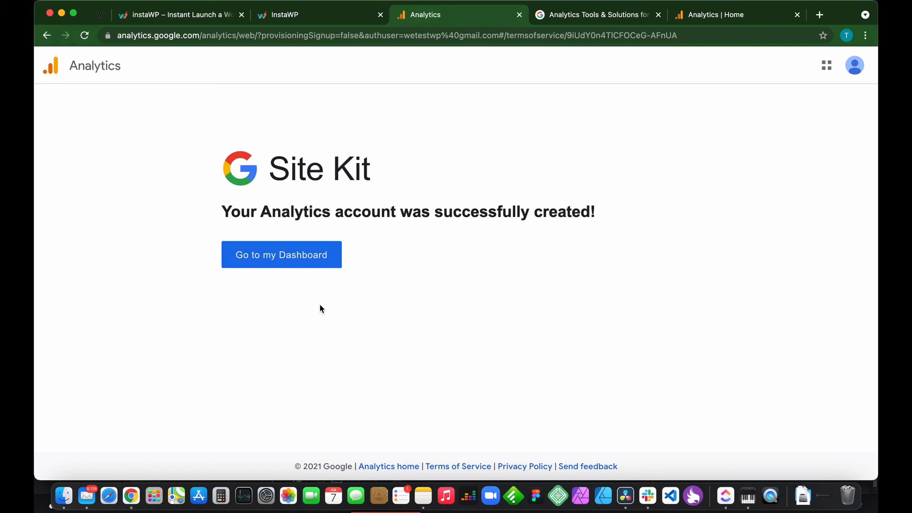
- Go to the Site Kit dashboard and review its connected services, Site Overview, Search Funnel and Acquisition sections
{"action": "left_click", "coordinate": [288, 259]}
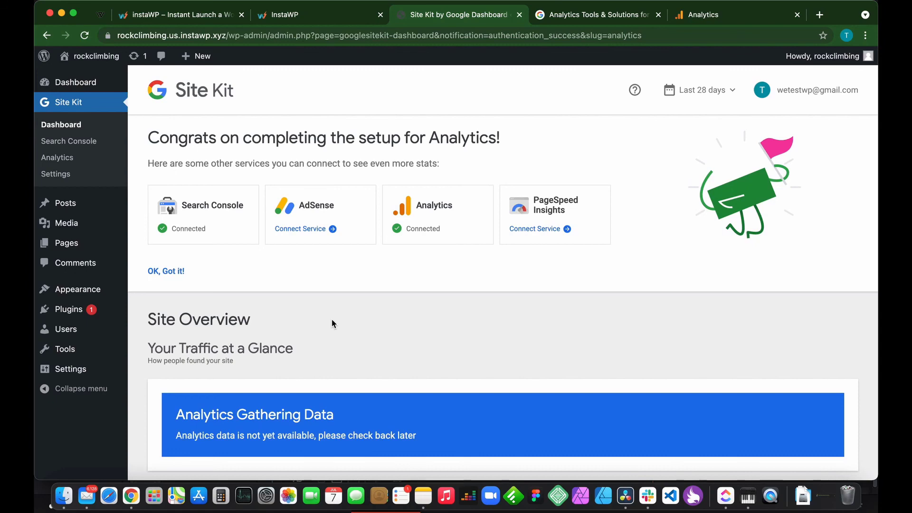
{"action": "scroll", "coordinate": [331, 319], "scroll_direction": "down", "scroll_amount": 2}
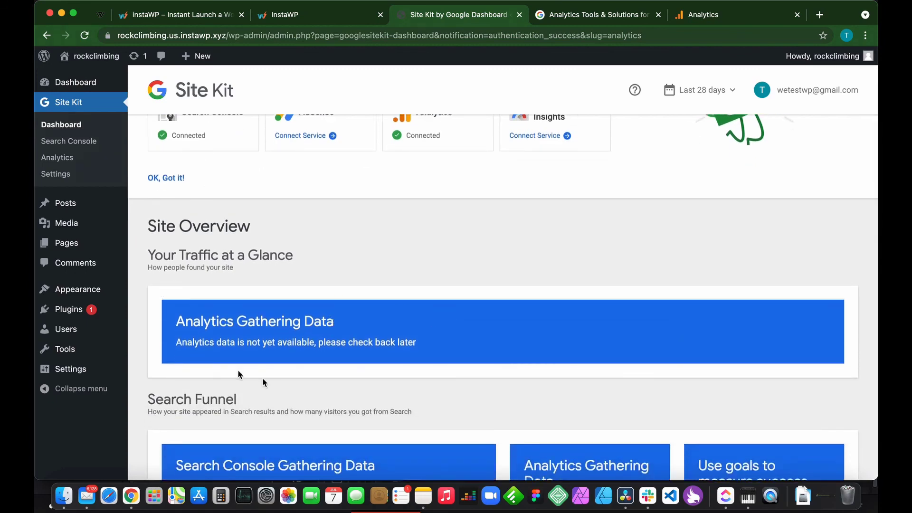
{"action": "scroll", "coordinate": [492, 363], "scroll_direction": "down", "scroll_amount": 10}
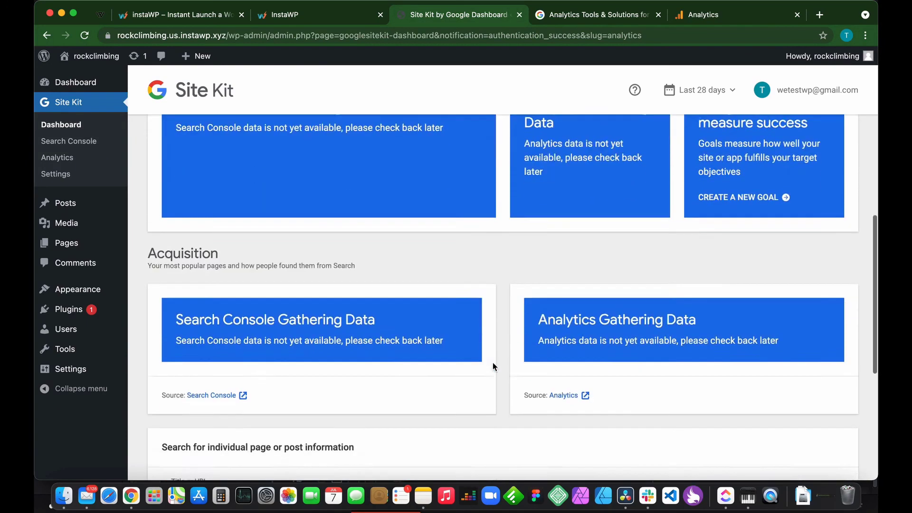
{"action": "scroll", "coordinate": [492, 363], "scroll_direction": "up", "scroll_amount": 12}
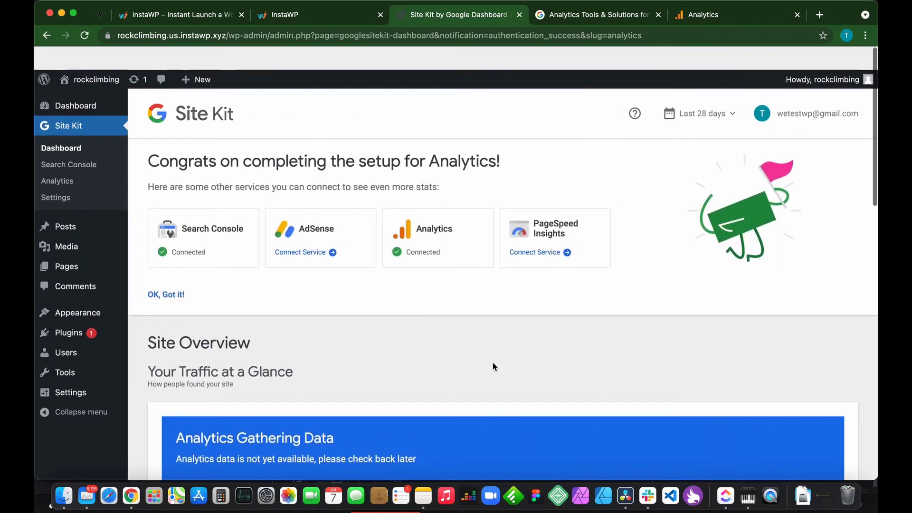